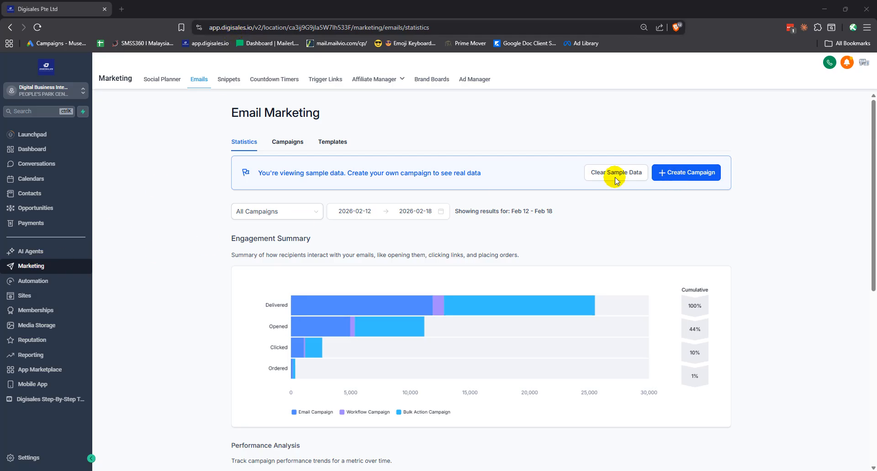
# Show the new-campaign options: Blank, Email Marketing Templates and Your Templates.
pyautogui.click(686, 176)
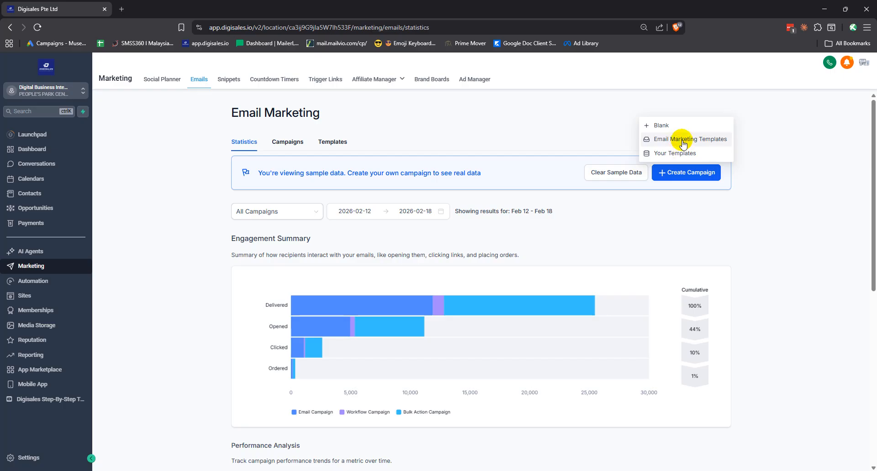
# Sort the Template Library by Most Popular and start a campaign from the Simple template.
pyautogui.click(683, 143)
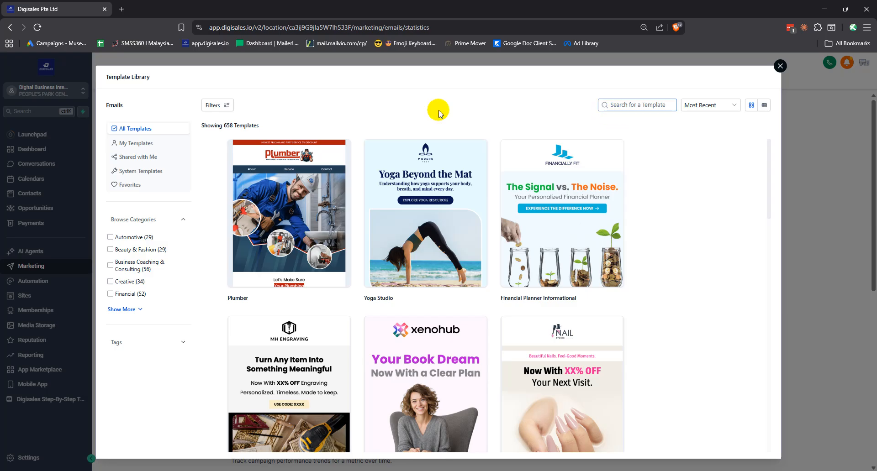
pyautogui.click(707, 105)
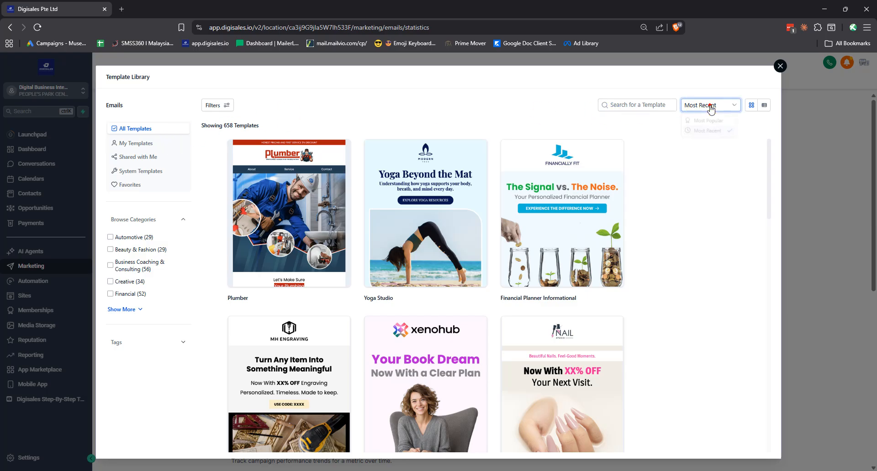
pyautogui.click(705, 122)
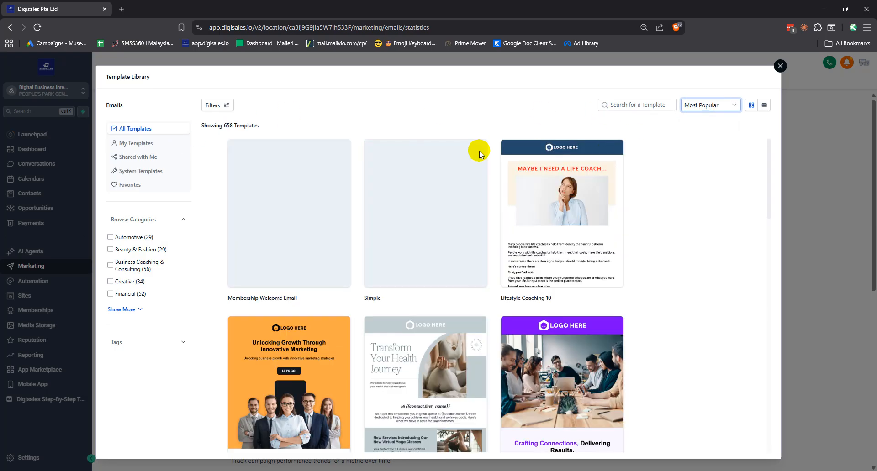
pyautogui.moveTo(407, 215)
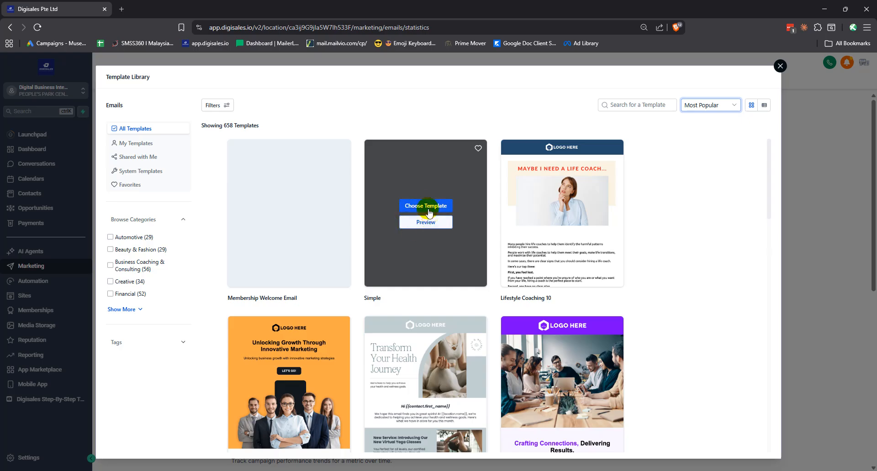
pyautogui.click(424, 206)
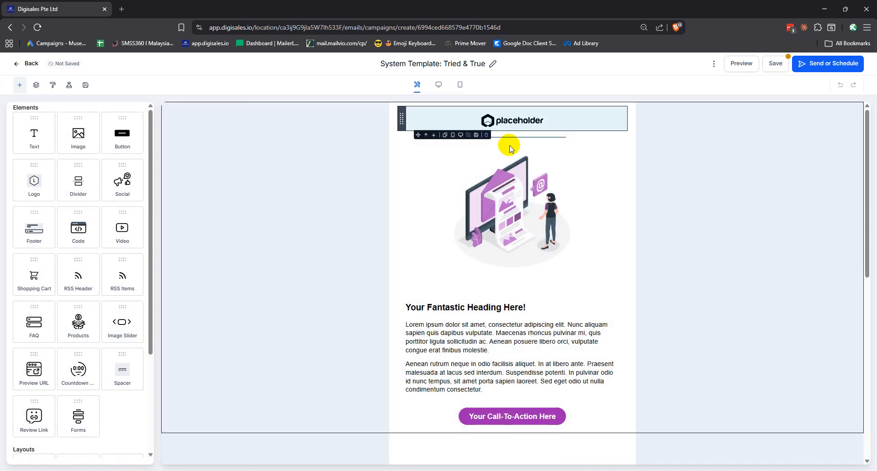
# Replace the campaign title with 'IM Template'.
pyautogui.scroll(-8, 489, 274)
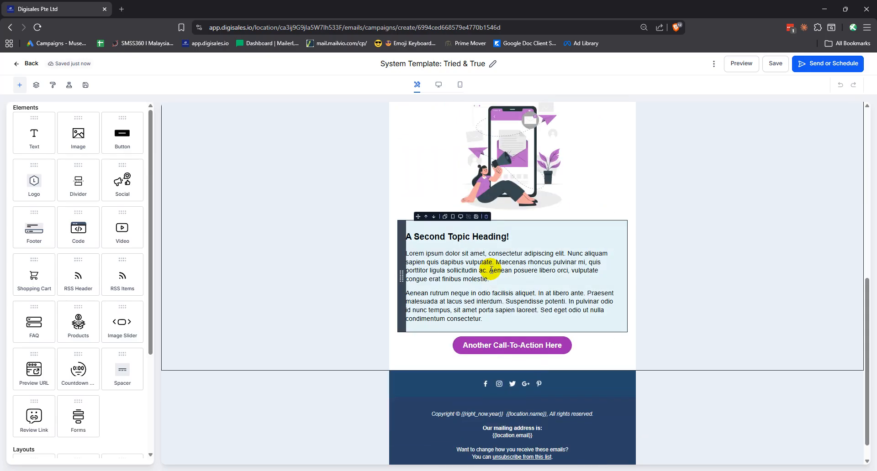
pyautogui.scroll(5, 312, 262)
pyautogui.scroll(4, 312, 263)
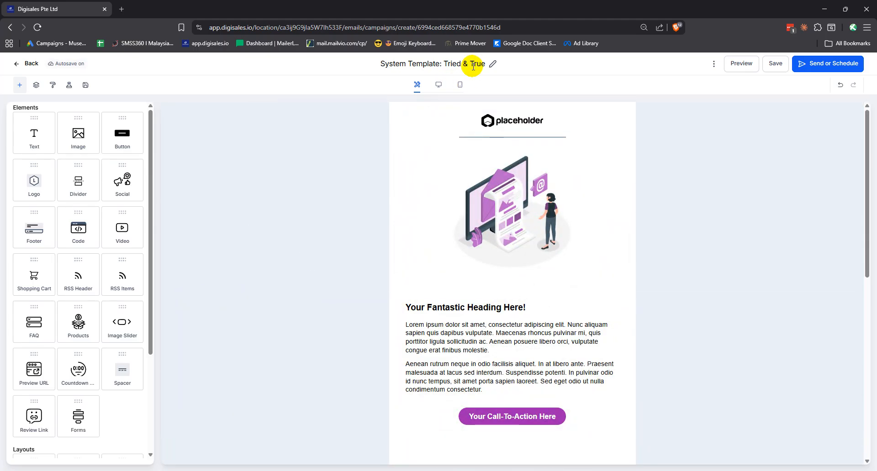
pyautogui.click(410, 64)
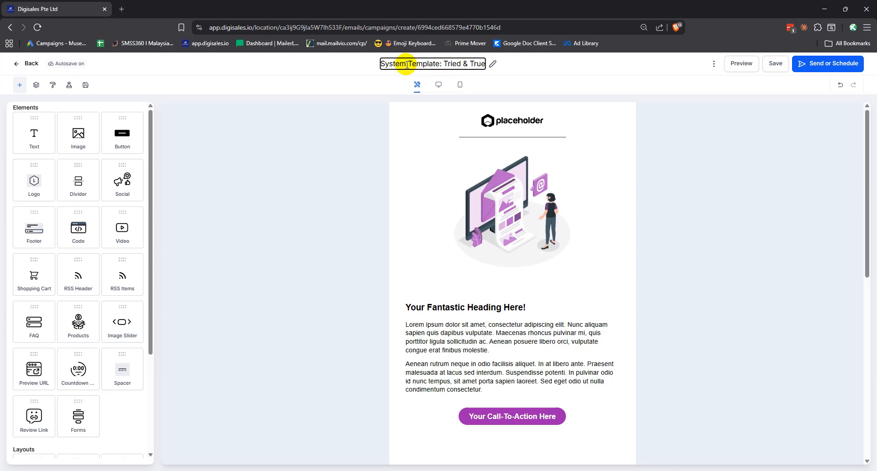
pyautogui.hotkey('ctrl', 'a')
pyautogui.press('BackSpace')
pyautogui.write('IM Template')
pyautogui.click(687, 167)
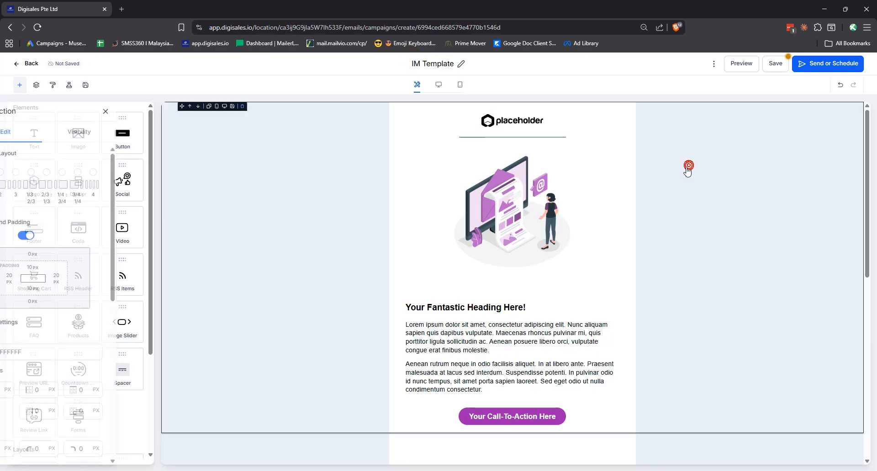
pyautogui.click(436, 121)
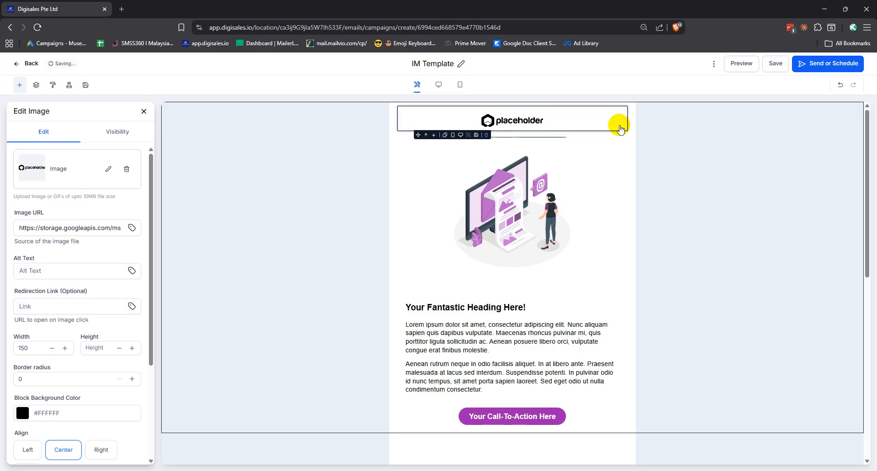
# Delete the header logo, hero illustration, thin divider and entire second topic section.
pyautogui.click(669, 151)
pyautogui.click(607, 124)
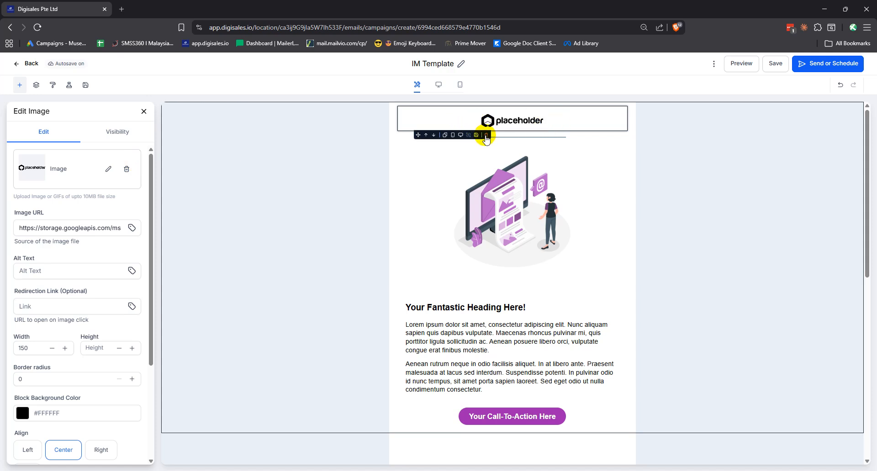
pyautogui.click(486, 135)
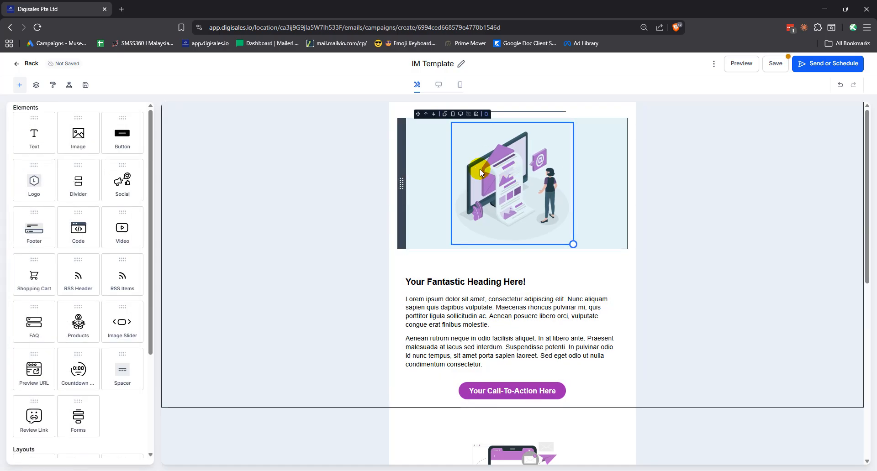
pyautogui.click(485, 116)
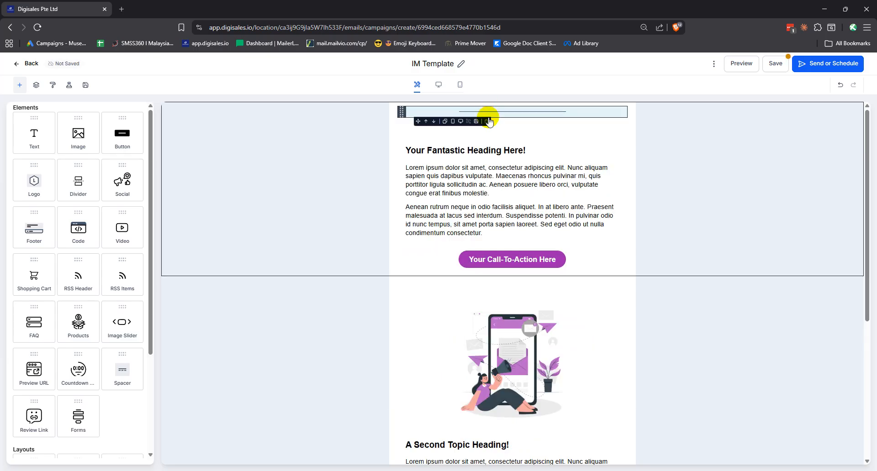
pyautogui.click(486, 115)
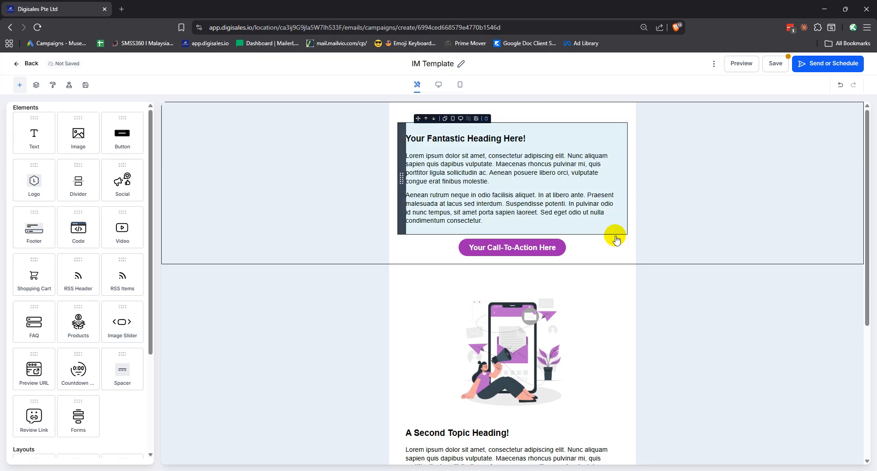
pyautogui.scroll(-3, 570, 310)
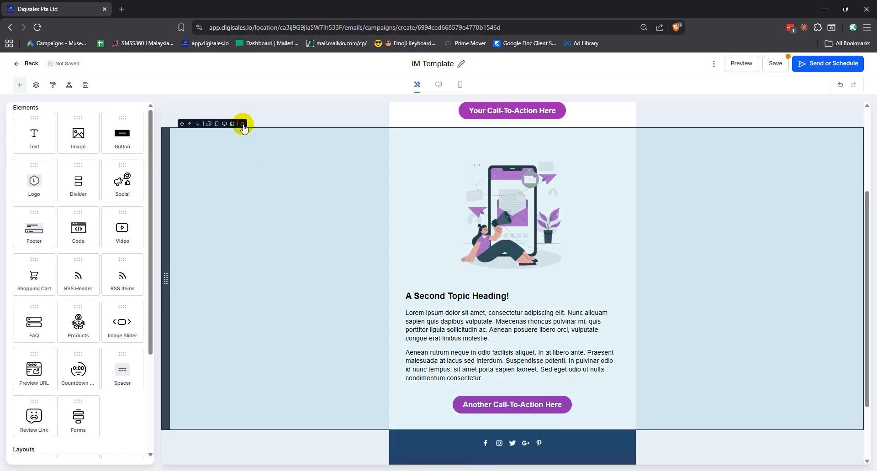
pyautogui.click(242, 129)
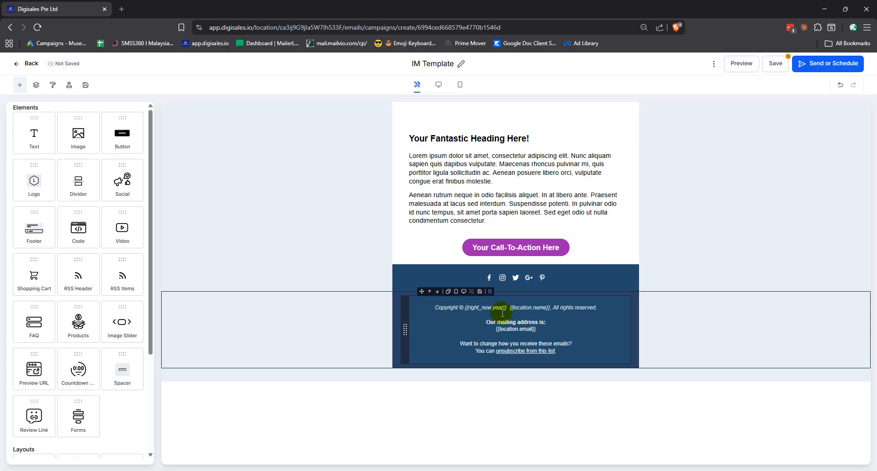
# Erase the first heading and lorem ipsum paragraphs, leaving only 'Insert content here.'.
pyautogui.click(492, 133)
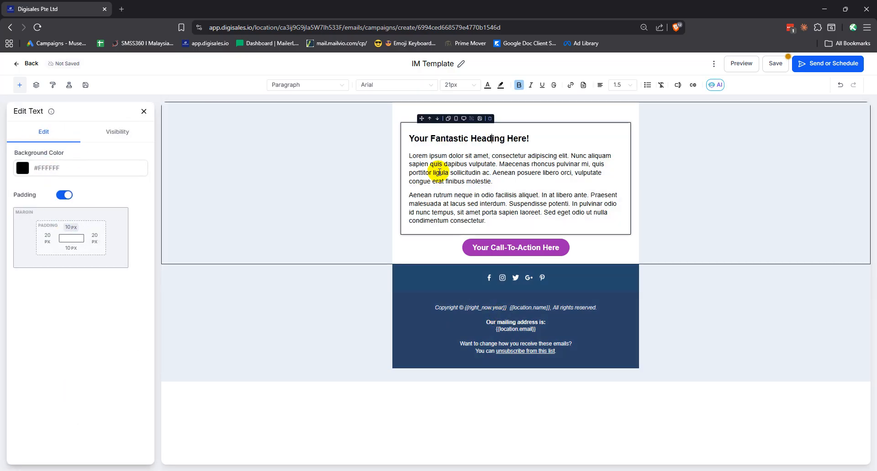
pyautogui.click(480, 165)
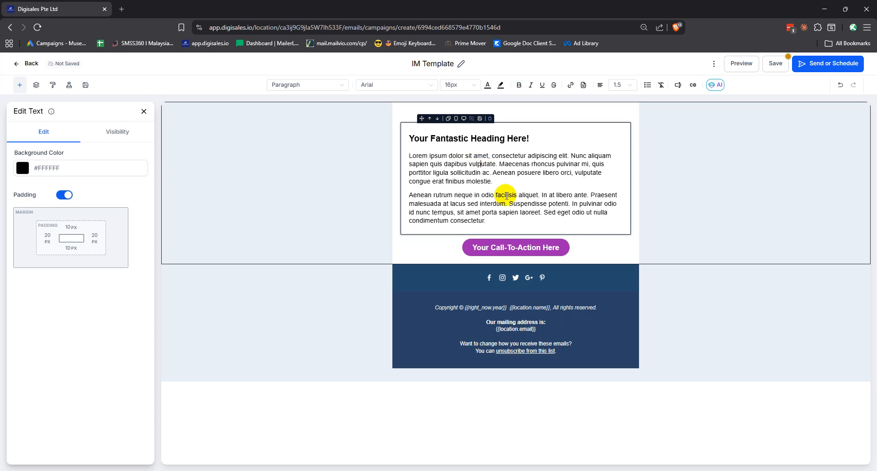
pyautogui.moveTo(495, 225); pyautogui.dragTo(397, 125)
pyautogui.press('BackSpace')
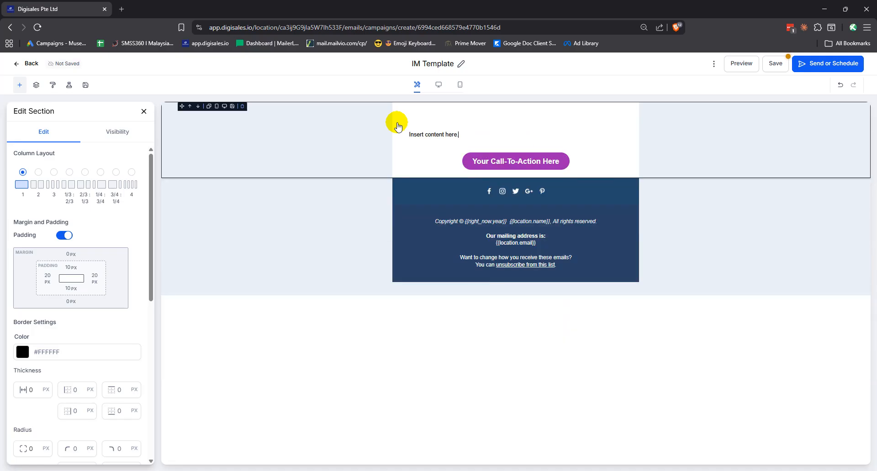
pyautogui.click(404, 129)
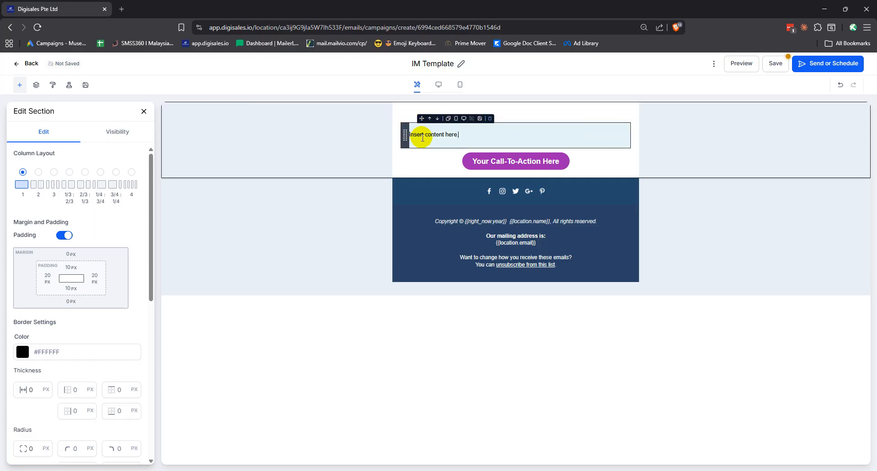
pyautogui.click(412, 135)
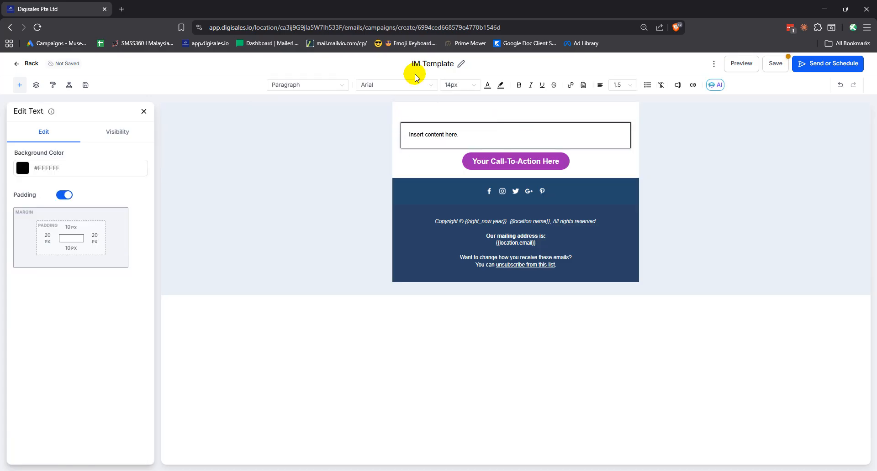
# Write 'Hi {{contact.first_name}},' using the Contact First Name custom value, plus a blank line.
pyautogui.write('Hi')
pyautogui.press('Return')
pyautogui.press('Return')
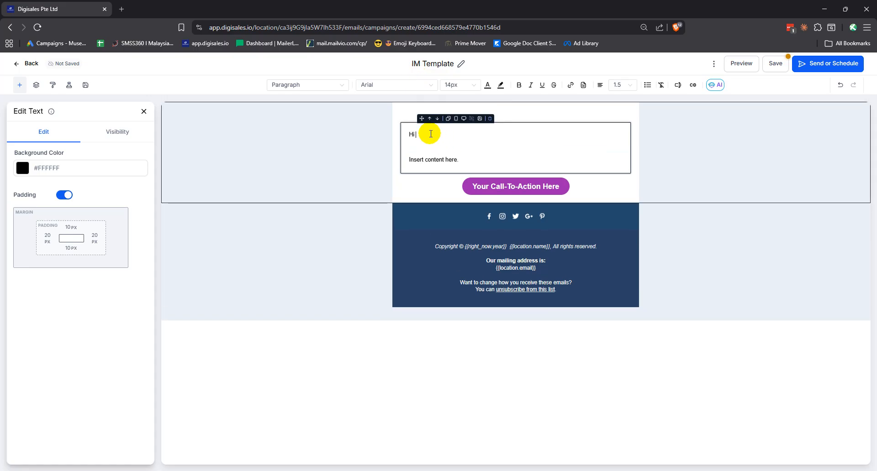
pyautogui.click(425, 133)
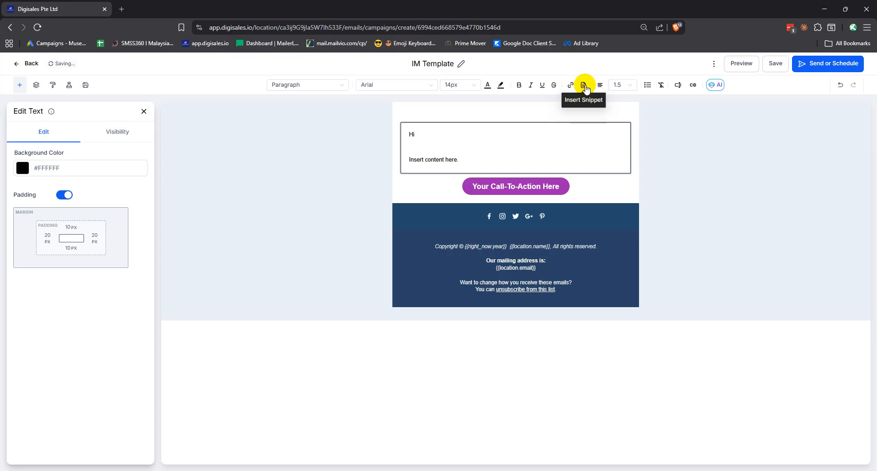
pyautogui.click(678, 86)
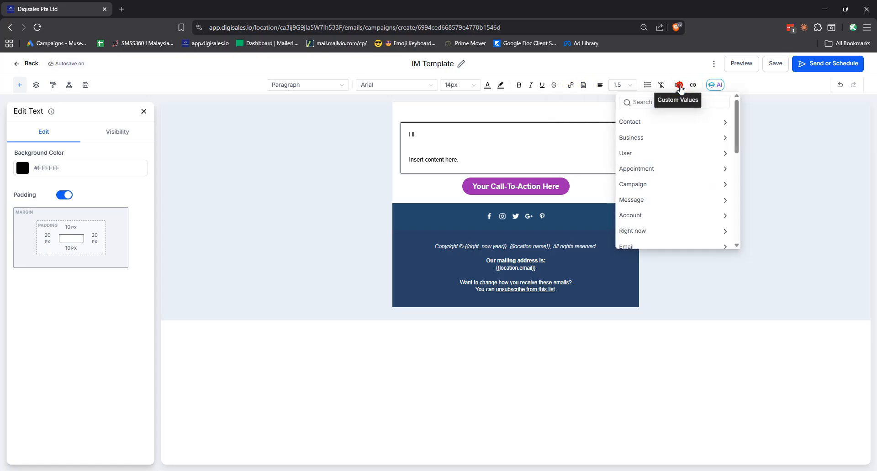
pyautogui.click(634, 121)
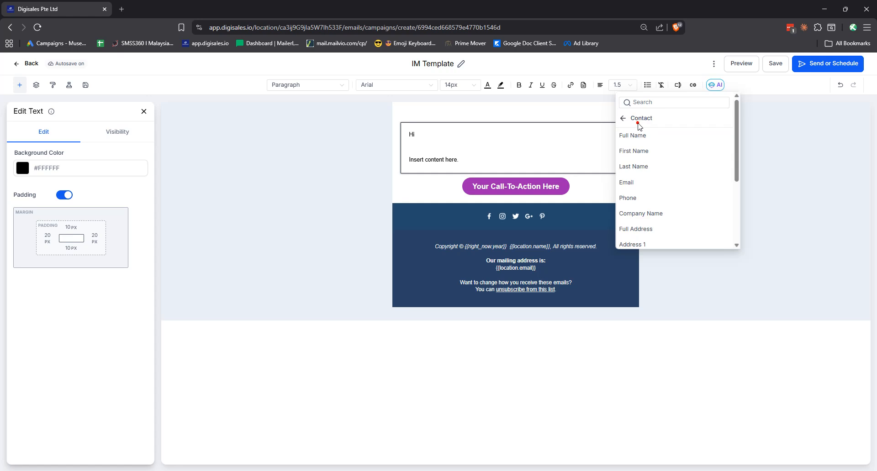
pyautogui.click(639, 155)
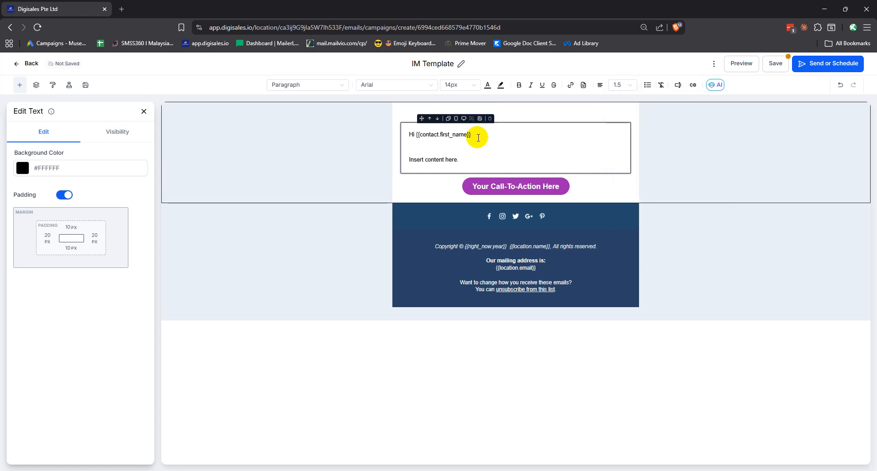
pyautogui.write(',')
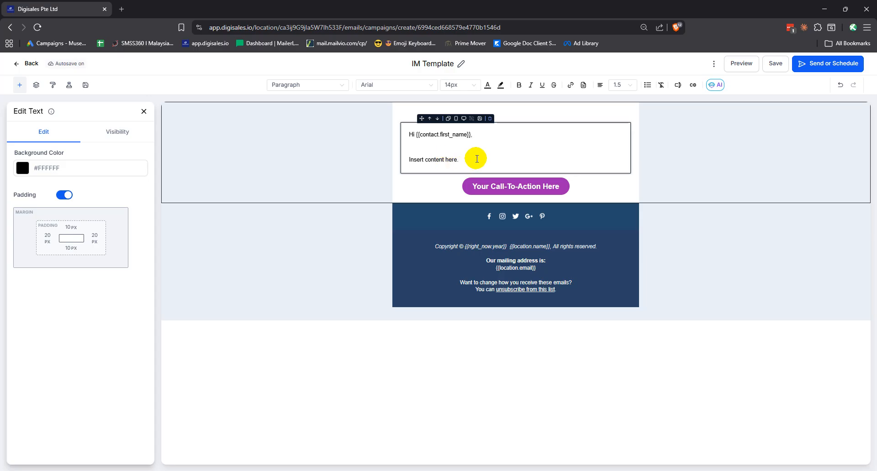
# Type 'Click here to go to the page now >>' on a new line below the placeholder.
pyautogui.press('Return')
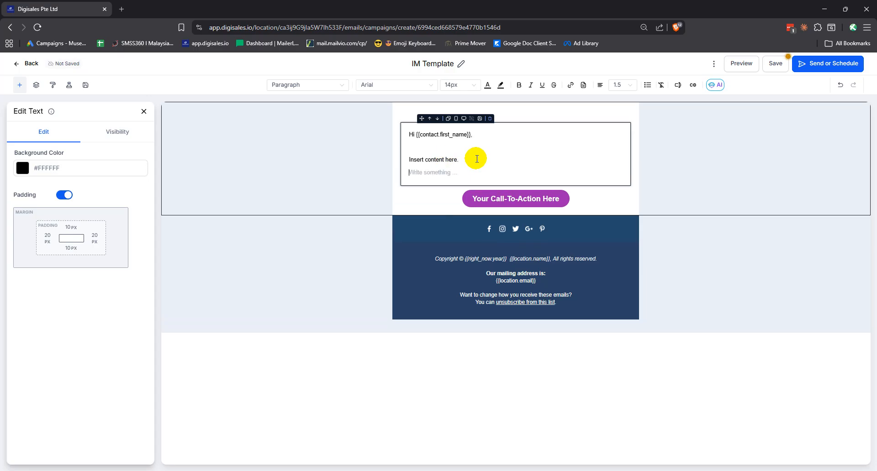
pyautogui.press('Return')
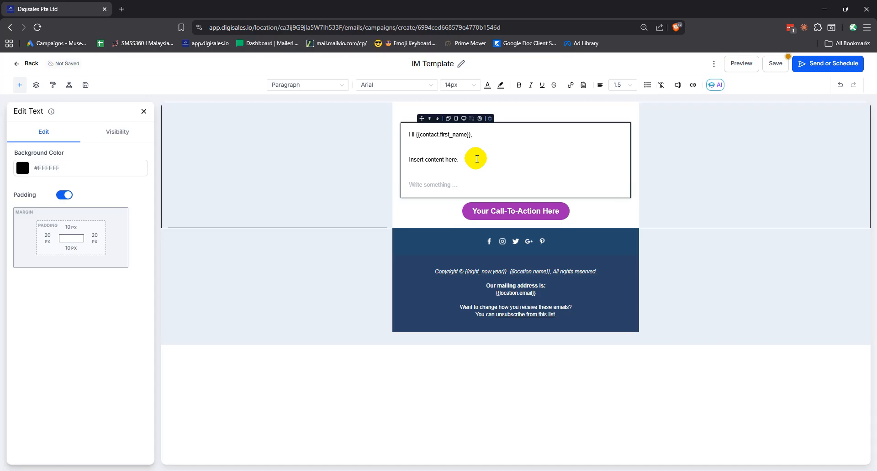
pyautogui.write('Click here to go to the page now >>')
pyautogui.press('Return')
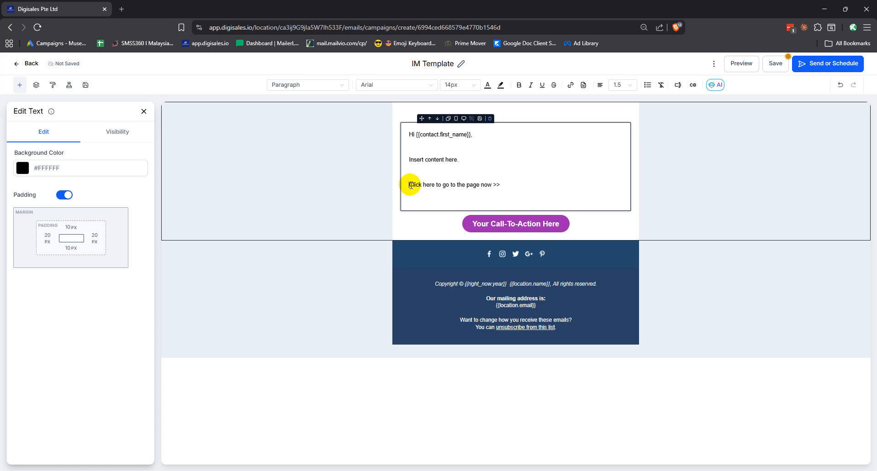
pyautogui.moveTo(409, 185); pyautogui.dragTo(501, 184)
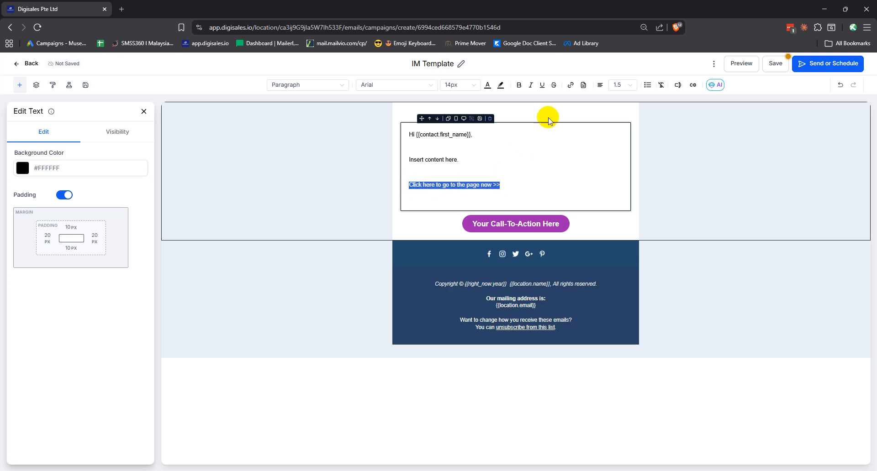
# Link the selected line to the website URL, set to open in a new window.
pyautogui.click(572, 86)
pyautogui.click(407, 230)
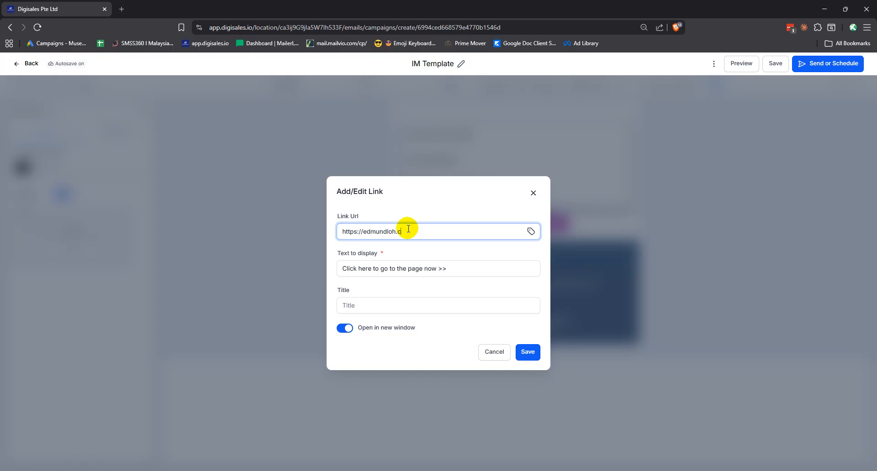
pyautogui.click(388, 301)
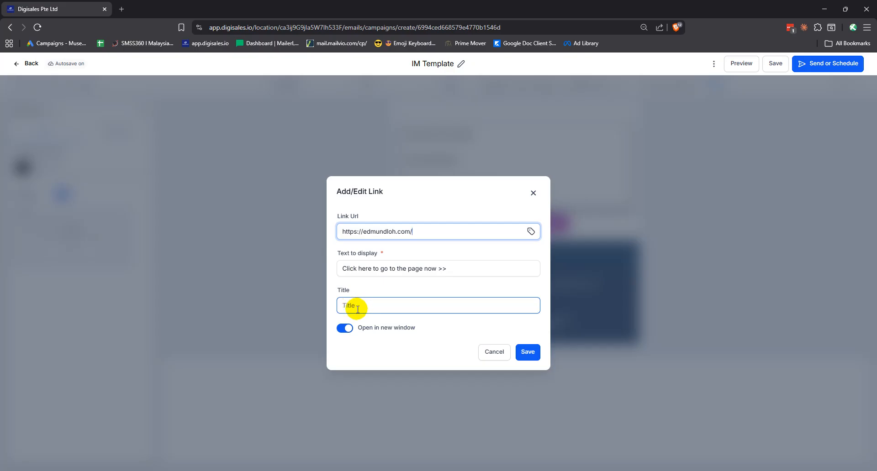
pyautogui.click(350, 330)
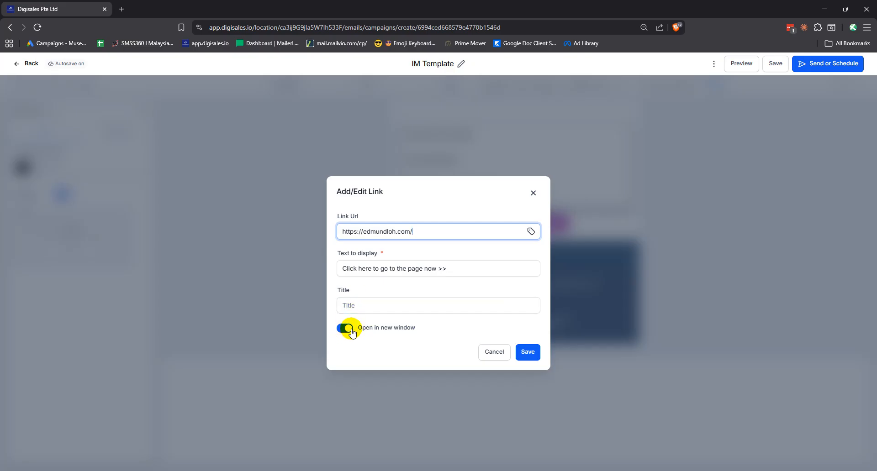
pyautogui.click(528, 355)
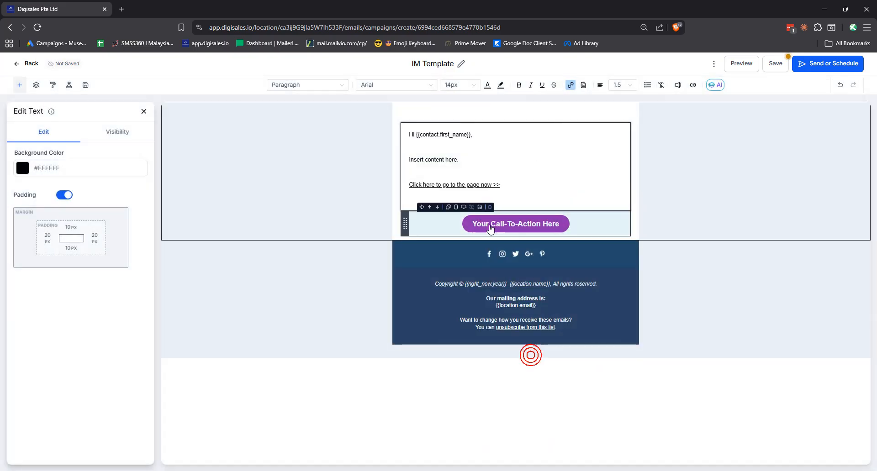
pyautogui.moveTo(514, 190); pyautogui.dragTo(417, 178)
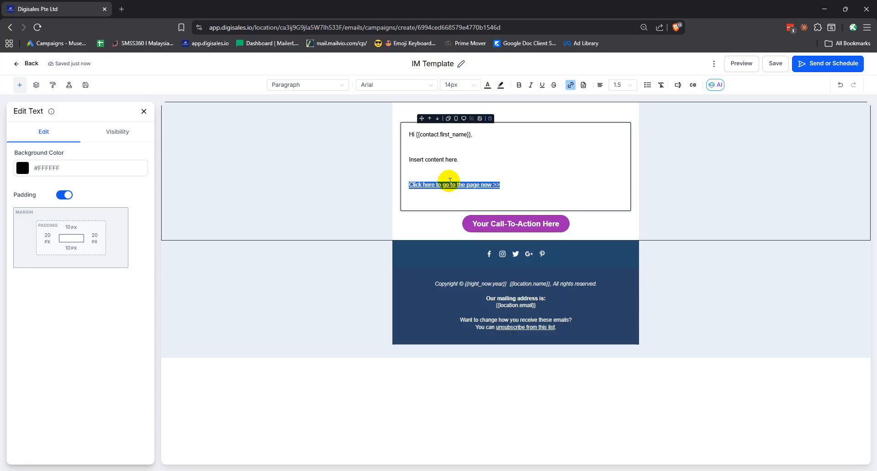
pyautogui.click(487, 85)
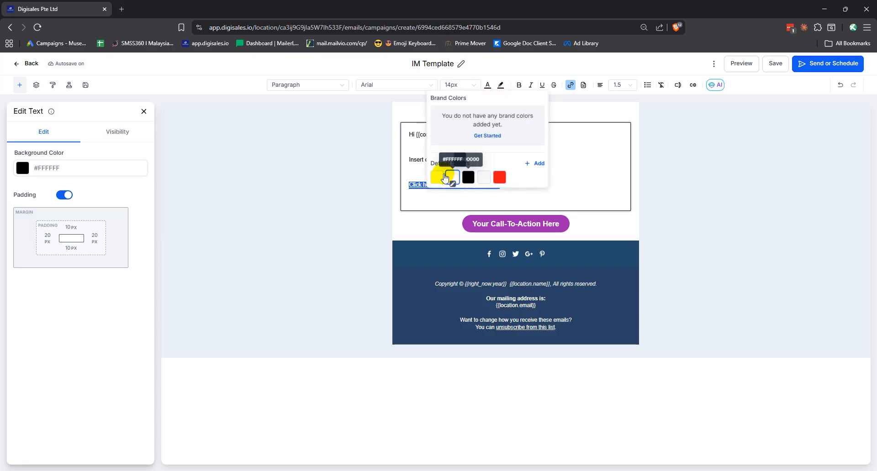
# Create a custom bright blue colour and apply it to the link text.
pyautogui.click(539, 165)
pyautogui.click(474, 188)
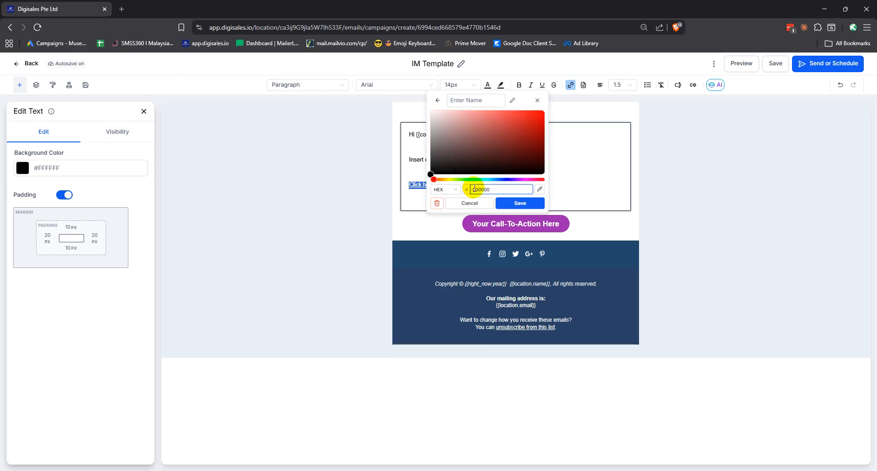
pyautogui.click(502, 180)
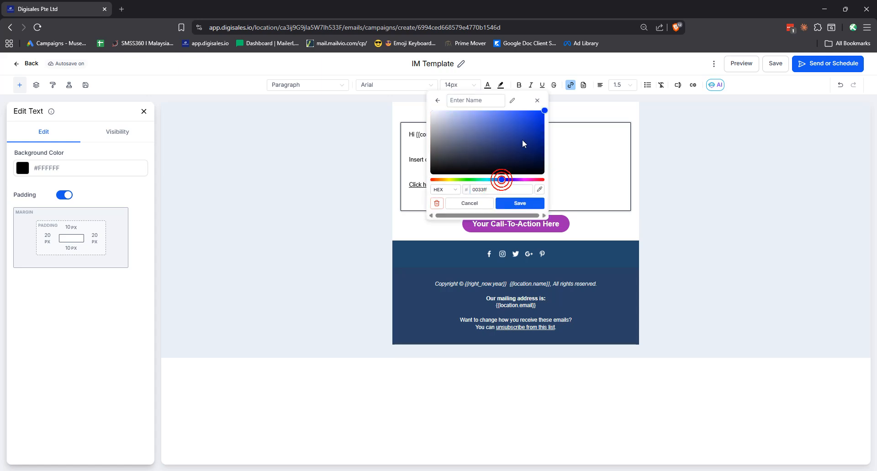
pyautogui.click(529, 117)
pyautogui.click(519, 203)
pyautogui.click(437, 177)
pyautogui.click(405, 168)
# Add blank lines below the link for the sender's sign-off, removing an accidental bullet.
pyautogui.click(456, 173)
pyautogui.click(455, 200)
pyautogui.press('Return')
pyautogui.write('-')
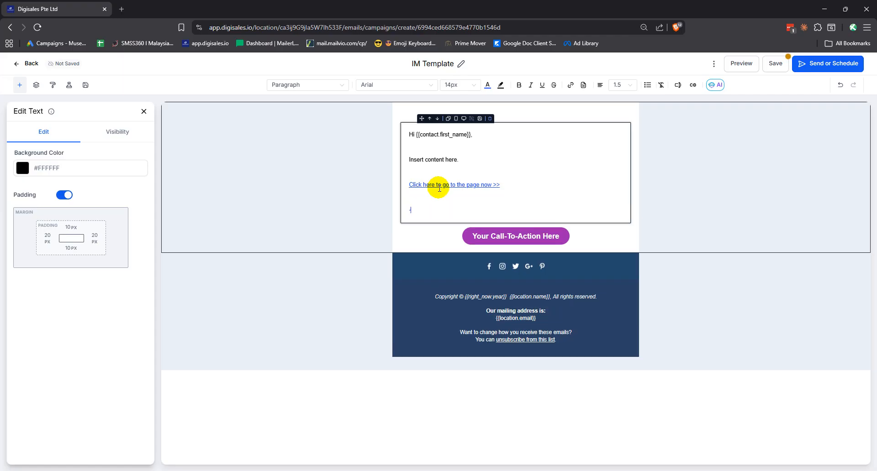
pyautogui.press('BackSpace')
pyautogui.press('BackSpace')
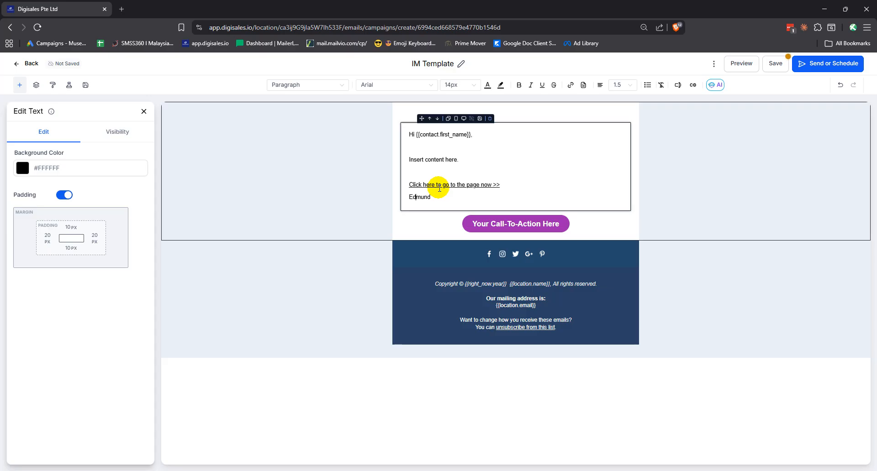
pyautogui.press('Return')
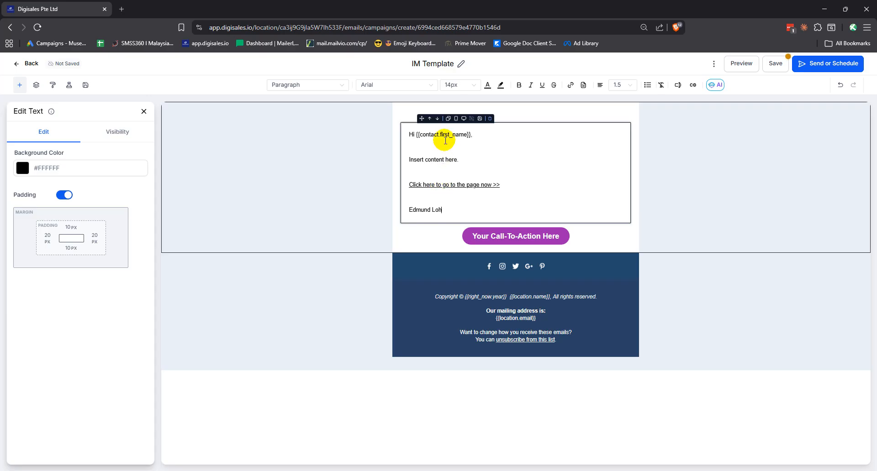
# Set all the body text to 16px.
pyautogui.moveTo(410, 136); pyautogui.dragTo(442, 211)
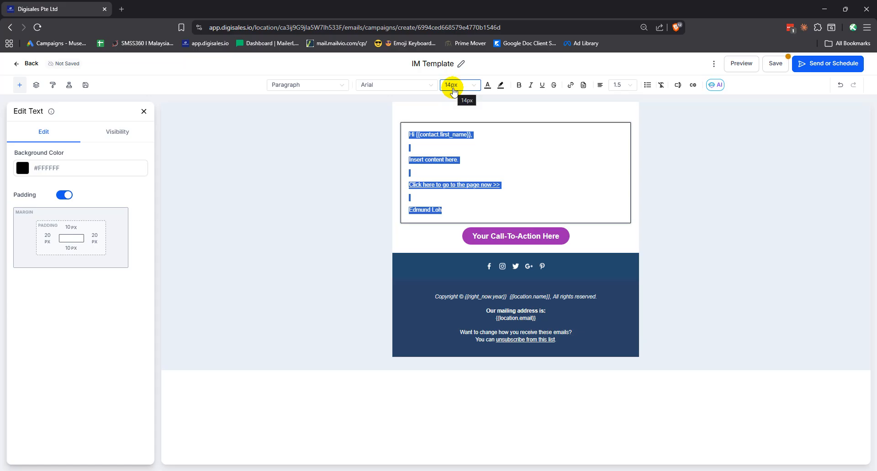
pyautogui.click(453, 87)
pyautogui.click(452, 187)
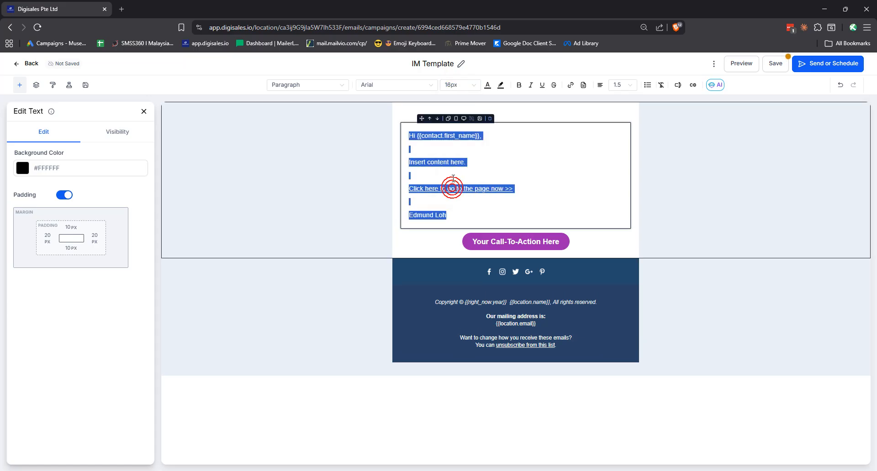
# Colour the 'Click here to go to the page now >>' link text blue.
pyautogui.click(518, 188)
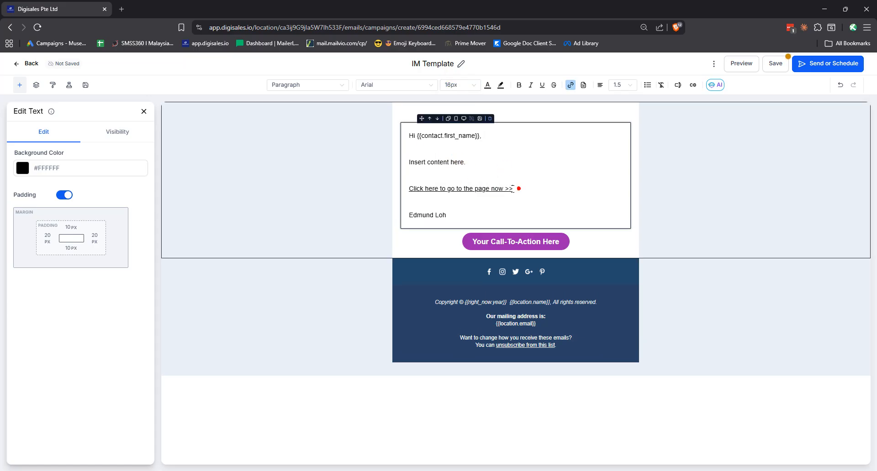
pyautogui.moveTo(518, 188); pyautogui.dragTo(409, 188)
pyautogui.click(486, 86)
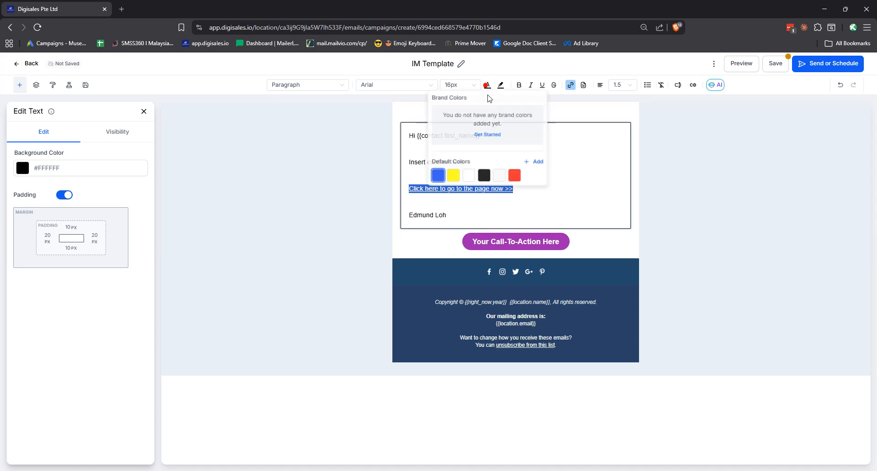
pyautogui.click(438, 175)
pyautogui.click(491, 204)
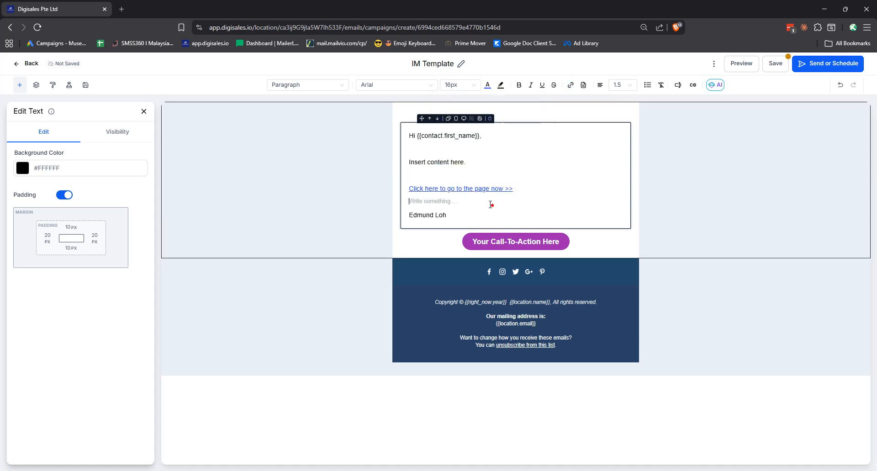
pyautogui.click(612, 245)
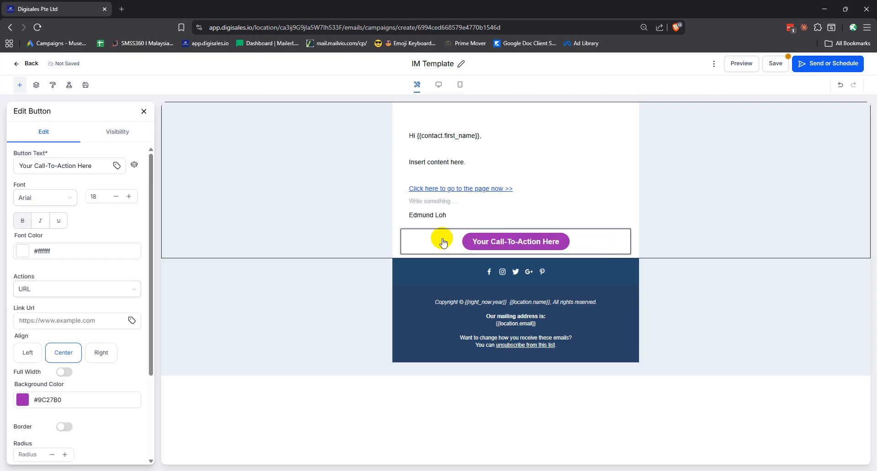
# Delete the row holding the purple call-to-action button.
pyautogui.click(335, 235)
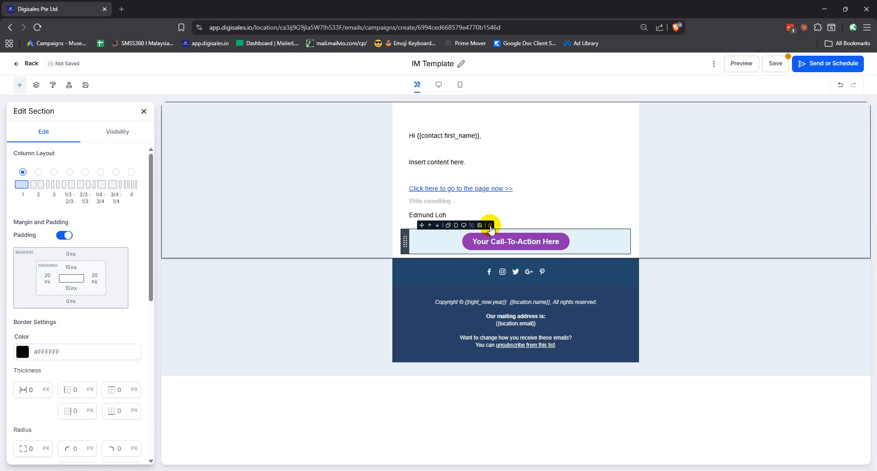
pyautogui.click(490, 226)
pyautogui.click(711, 146)
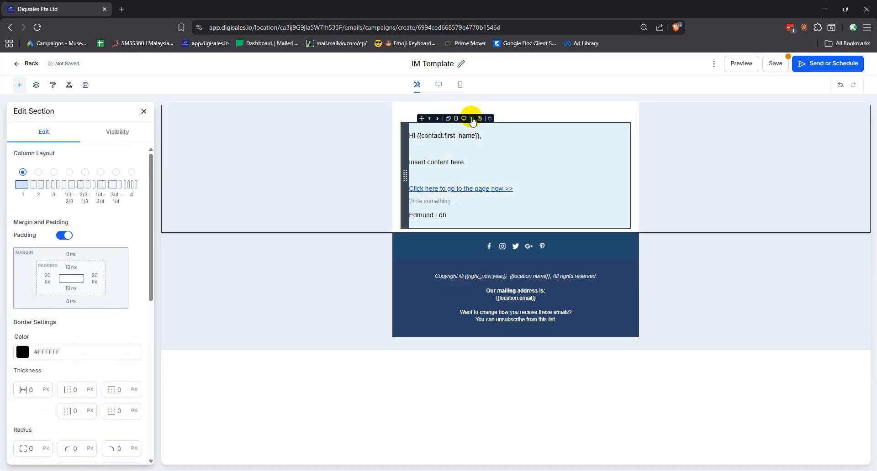
# Remove the image from the top strip, then delete the empty image row above the greeting.
pyautogui.click(614, 114)
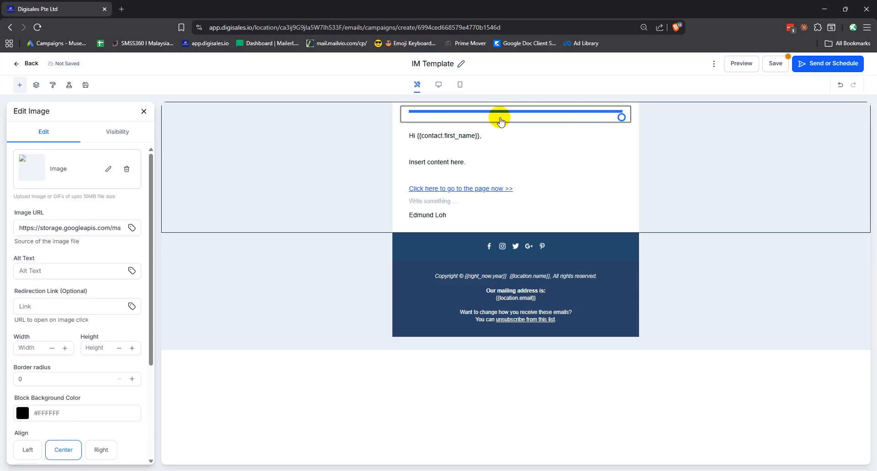
pyautogui.moveTo(621, 117)
pyautogui.mouseDown()
pyautogui.moveTo(620, 142)
pyautogui.moveTo(622, 110)
pyautogui.mouseUp()
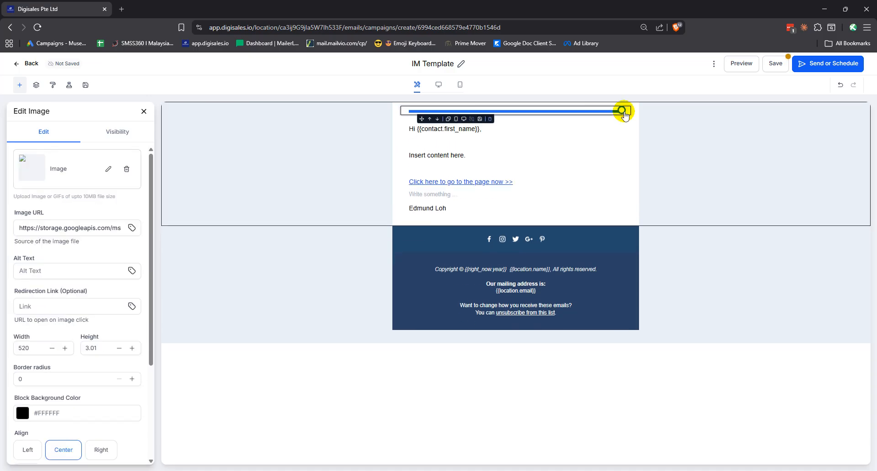
pyautogui.click(127, 139)
pyautogui.click(49, 134)
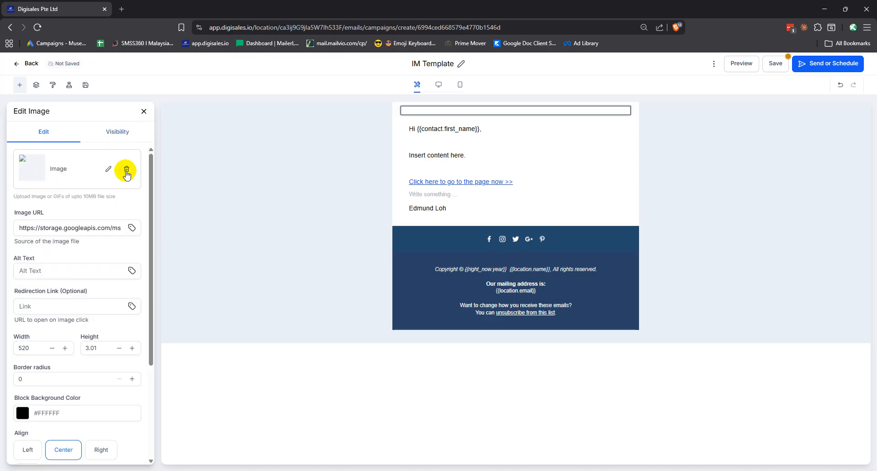
pyautogui.click(126, 170)
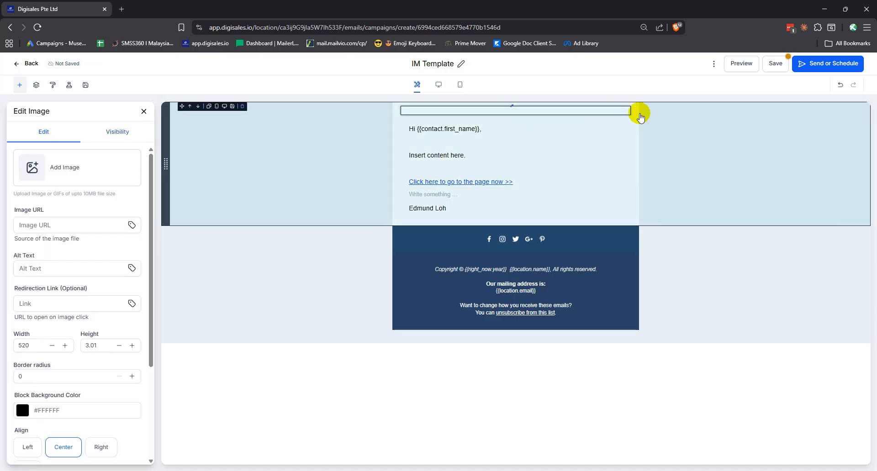
pyautogui.click(616, 121)
pyautogui.click(652, 138)
pyautogui.click(598, 111)
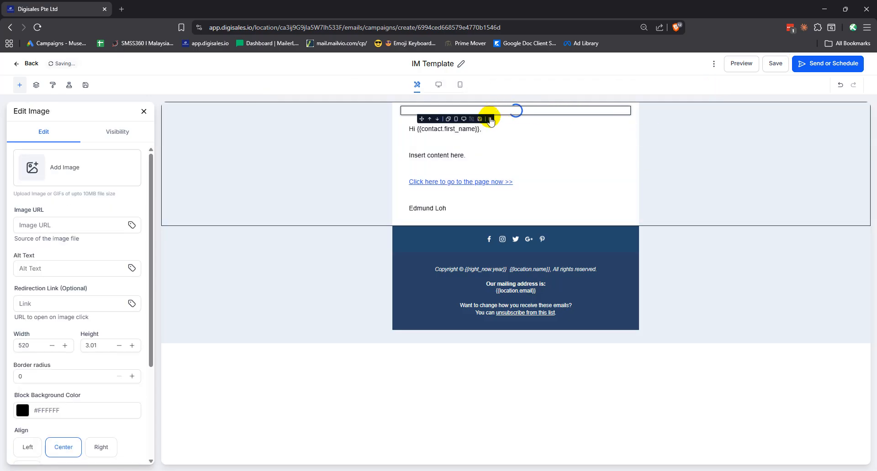
pyautogui.click(489, 112)
# Check the remaining body text block and clear the selection.
pyautogui.click(343, 130)
pyautogui.click(432, 119)
pyautogui.click(369, 126)
pyautogui.click(671, 147)
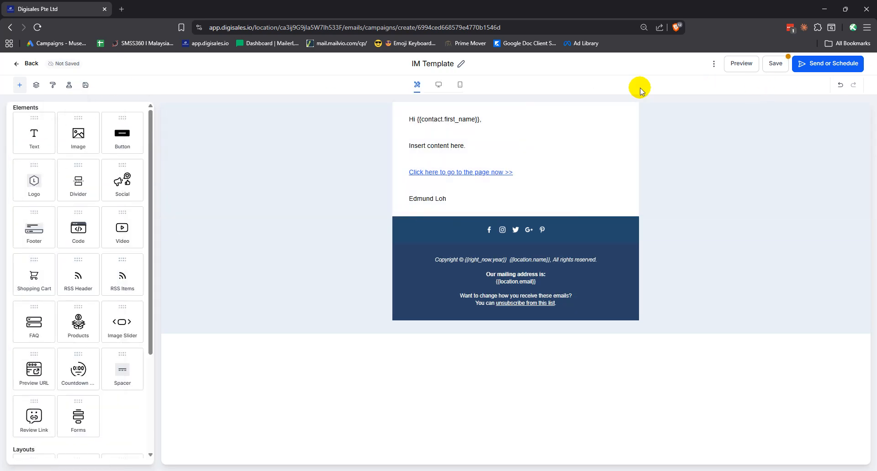
# Delete the footer's social icons row and the empty section it leaves behind.
pyautogui.click(714, 64)
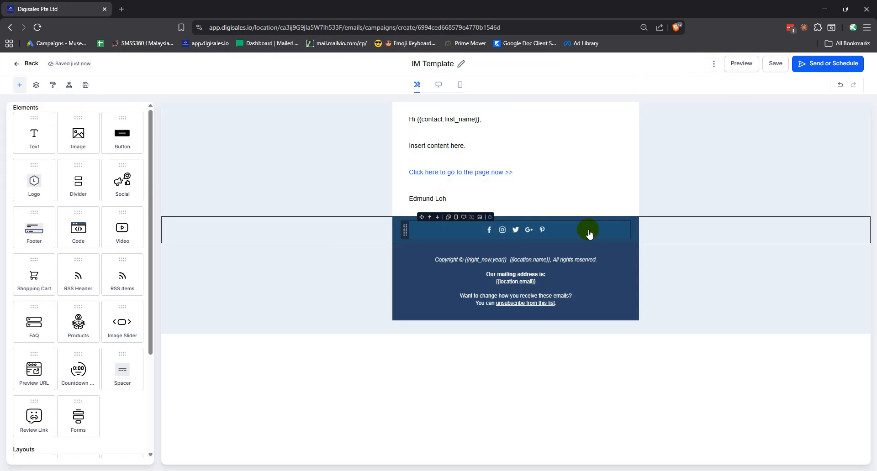
pyautogui.click(398, 231)
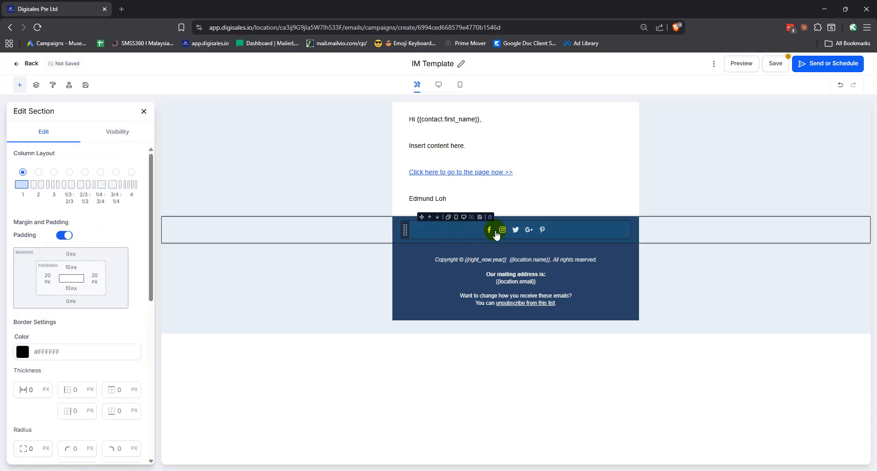
pyautogui.click(489, 220)
pyautogui.click(231, 227)
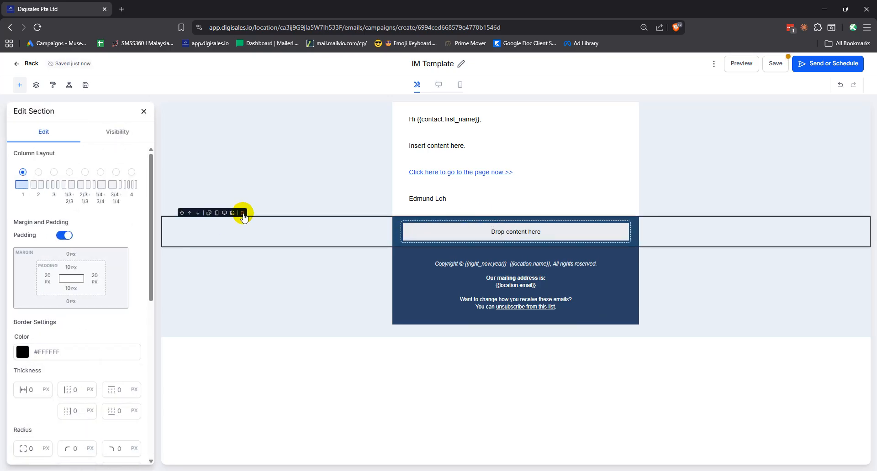
pyautogui.click(241, 214)
# Turn off italics on the footer's copyright line.
pyautogui.click(465, 241)
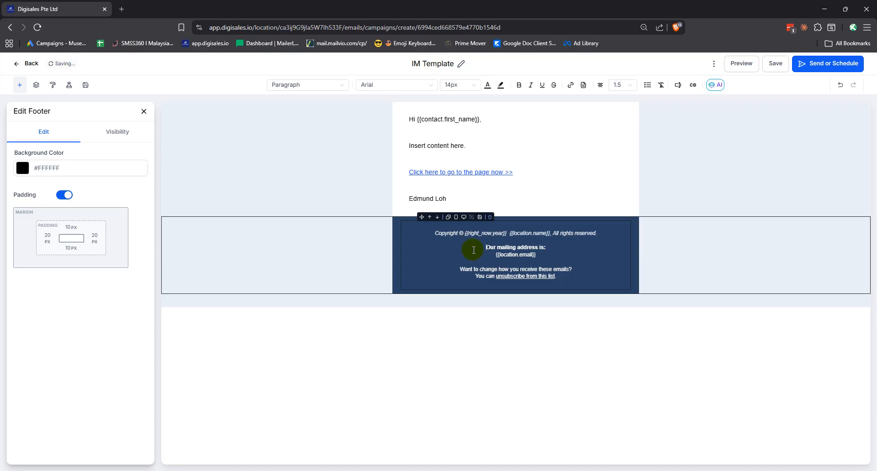
pyautogui.hotkey('ctrl', 'i')
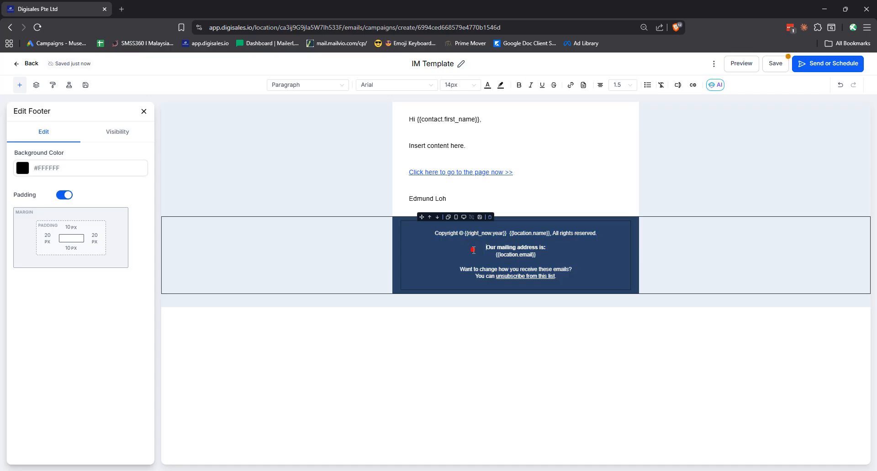
pyautogui.click(386, 236)
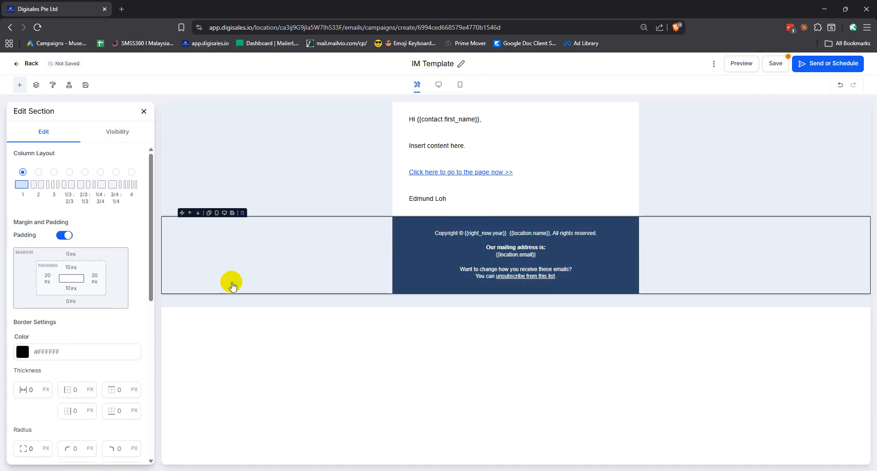
pyautogui.click(396, 250)
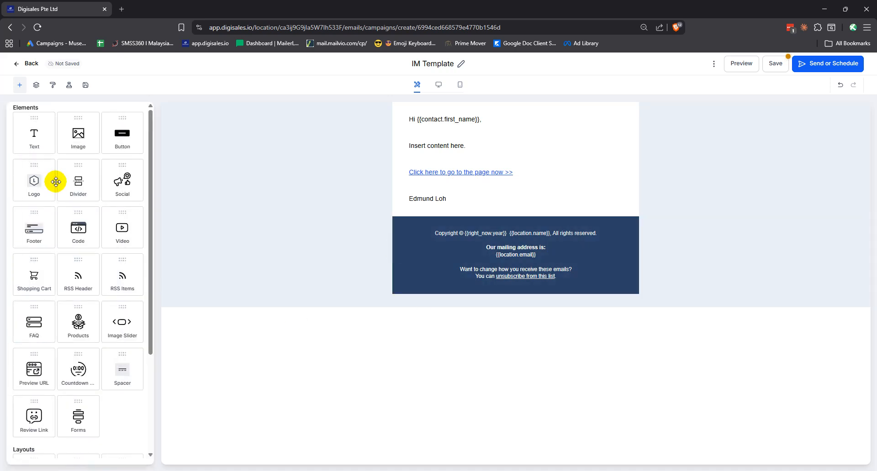
pyautogui.click(384, 240)
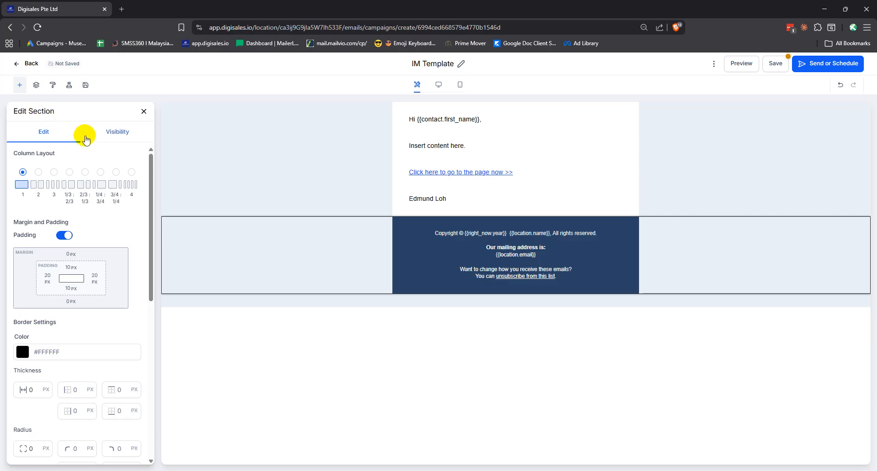
pyautogui.scroll(-6, 73, 311)
pyautogui.click(74, 317)
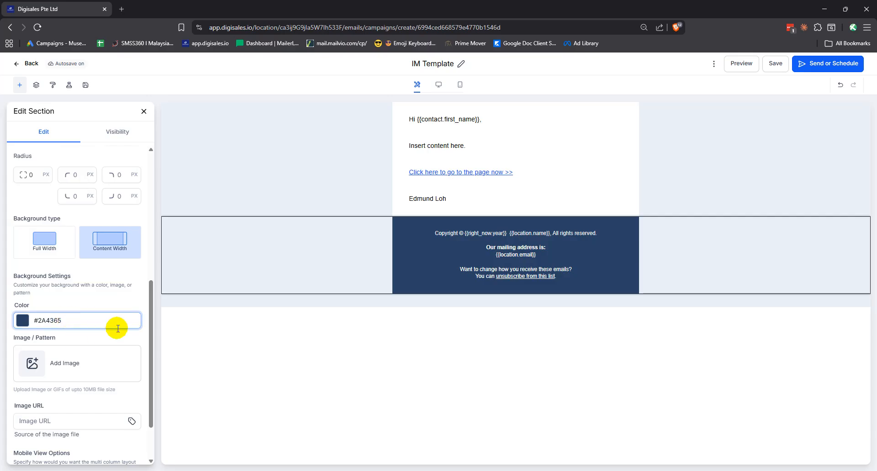
pyautogui.click(724, 187)
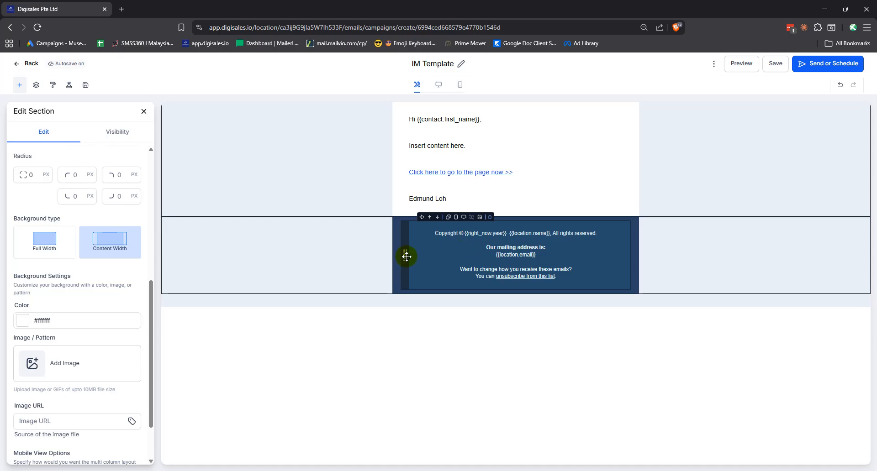
pyautogui.click(20, 86)
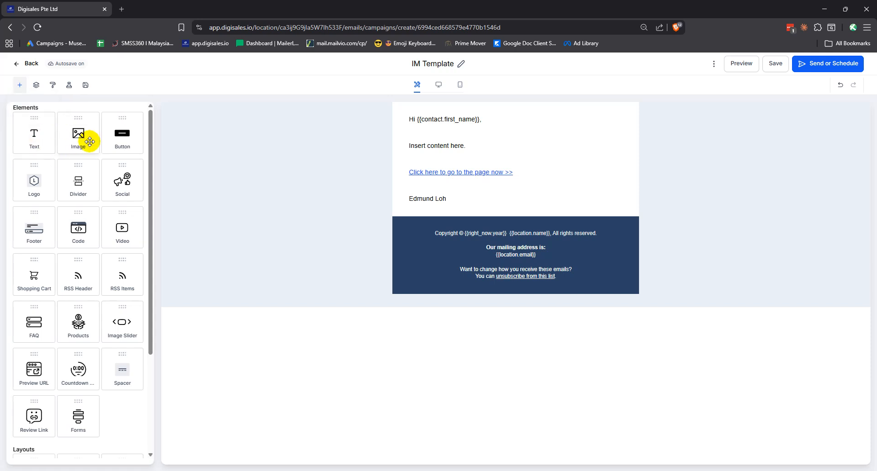
pyautogui.scroll(-5, 87, 329)
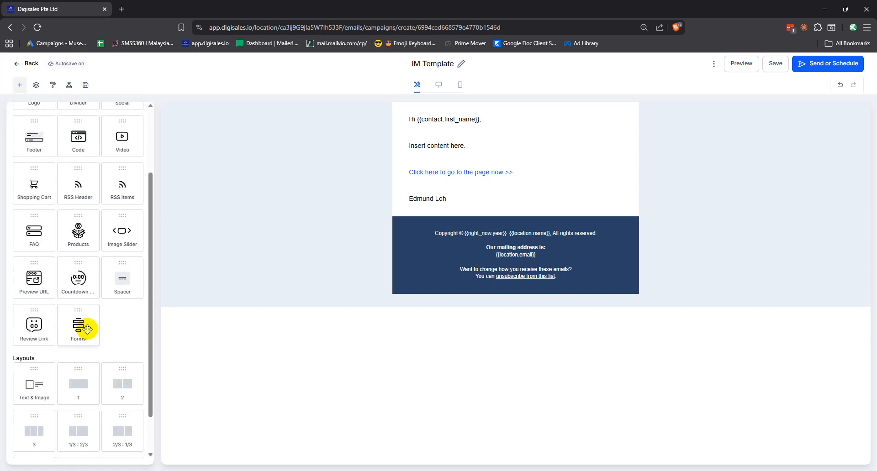
pyautogui.scroll(4, 93, 328)
pyautogui.click(733, 152)
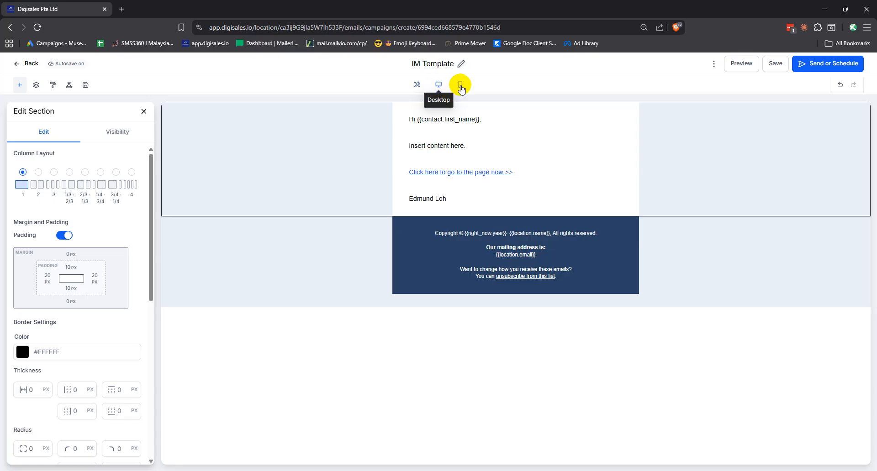
# Preview the email at mobile width, return to desktop view, and save the IM Template campaign.
pyautogui.click(460, 86)
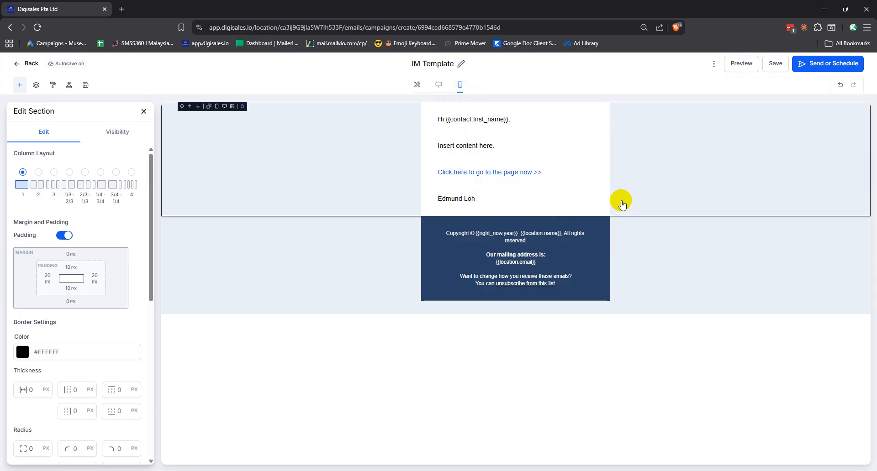
pyautogui.click(439, 86)
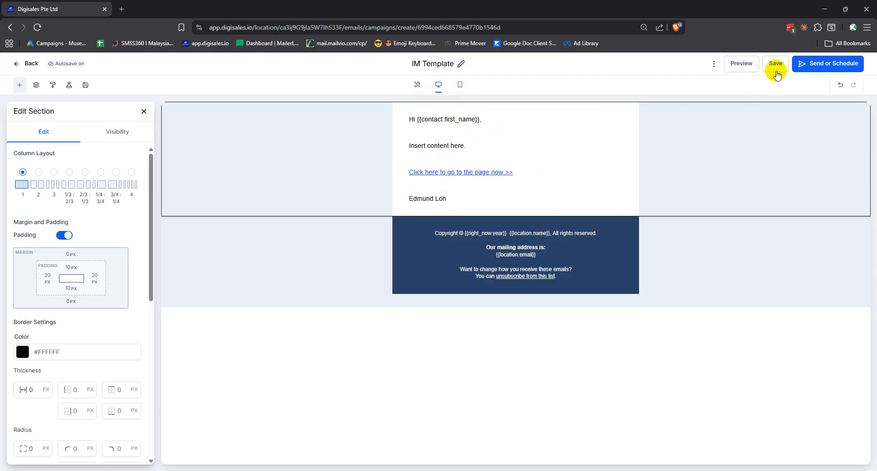
pyautogui.click(775, 64)
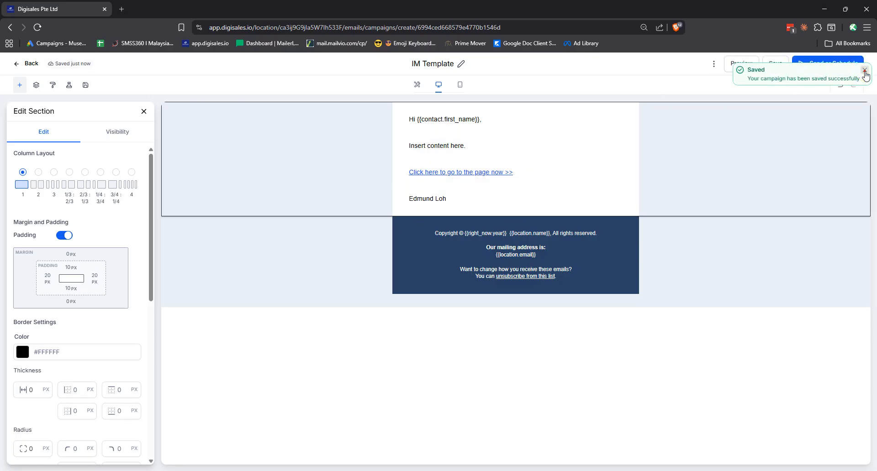
pyautogui.click(864, 71)
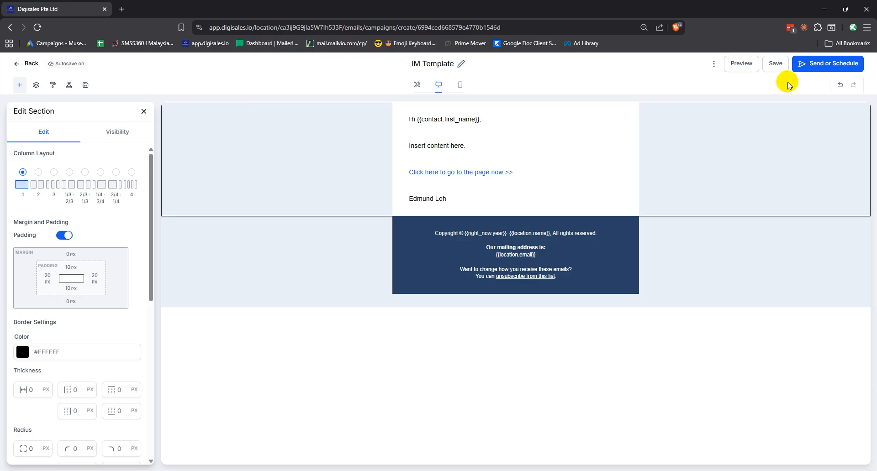
# Open Send or Schedule and choose the Schedule option over sending immediately.
pyautogui.click(813, 70)
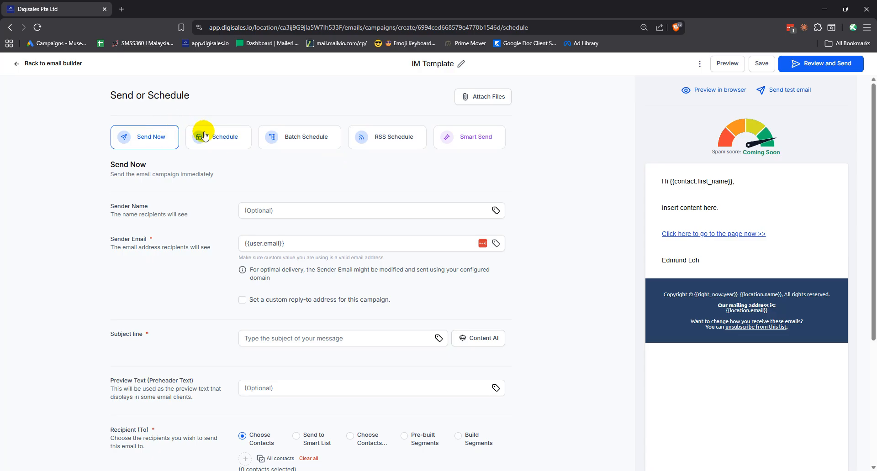
pyautogui.click(229, 142)
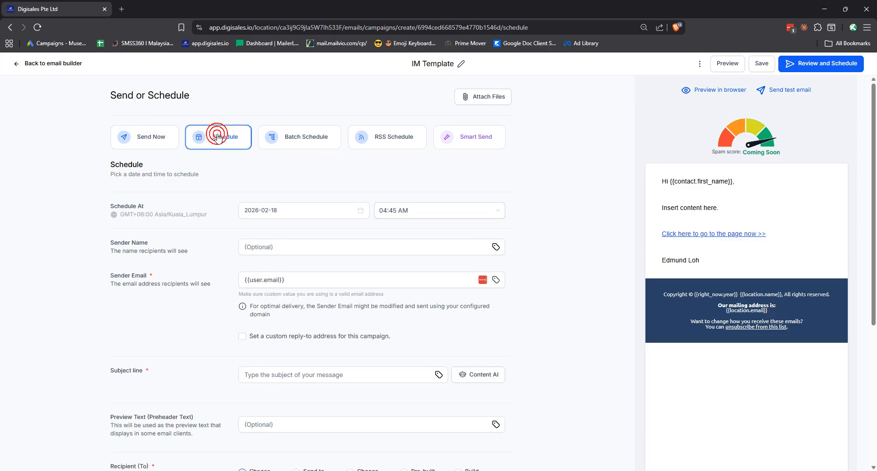
pyautogui.click(173, 137)
pyautogui.click(299, 215)
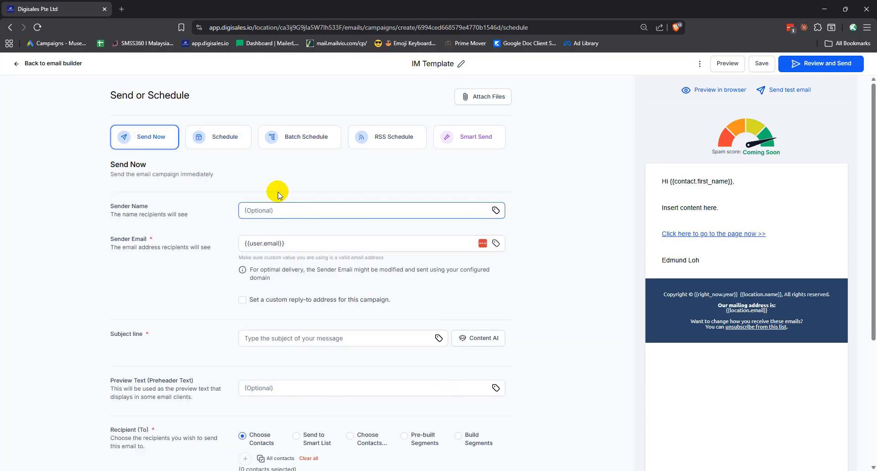
pyautogui.click(221, 140)
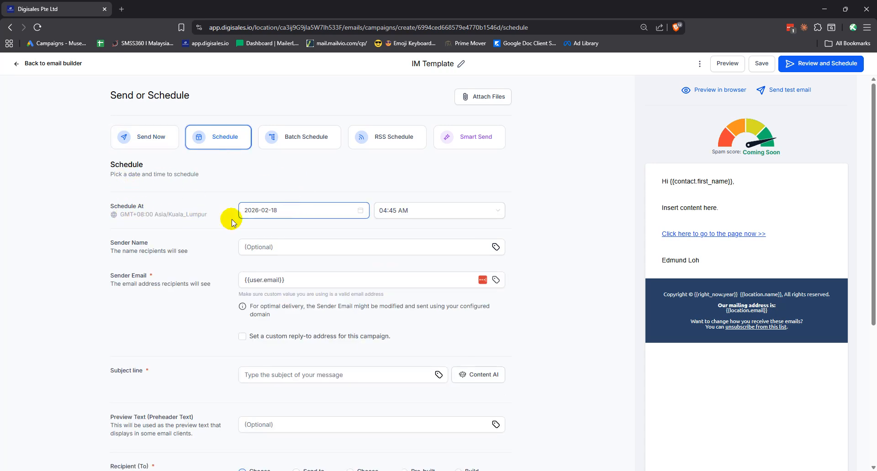
# Set the send date to 2026-02-18 and the send time to 09:00 AM.
pyautogui.click(291, 211)
pyautogui.click(313, 296)
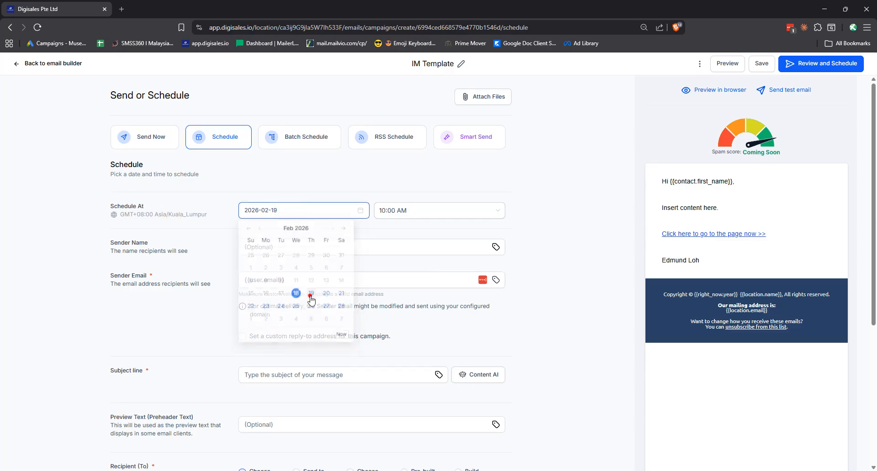
pyautogui.click(296, 219)
pyautogui.click(276, 212)
pyautogui.click(294, 297)
pyautogui.click(389, 211)
pyautogui.click(390, 211)
pyautogui.scroll(-5, 425, 270)
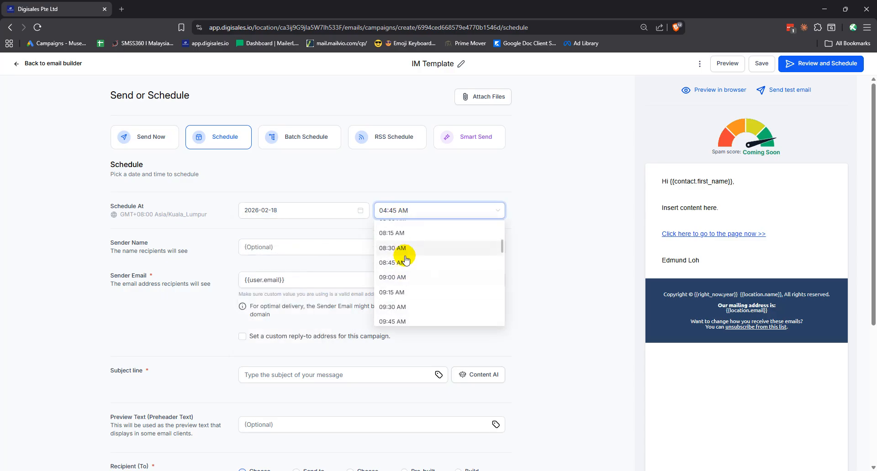
pyautogui.click(402, 276)
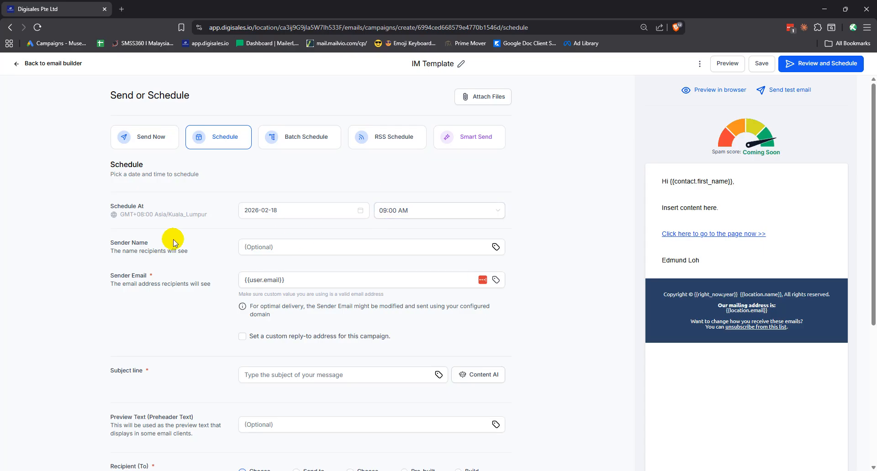
# Browse the Contact and Business custom values for the sender name without inserting any.
pyautogui.click(267, 245)
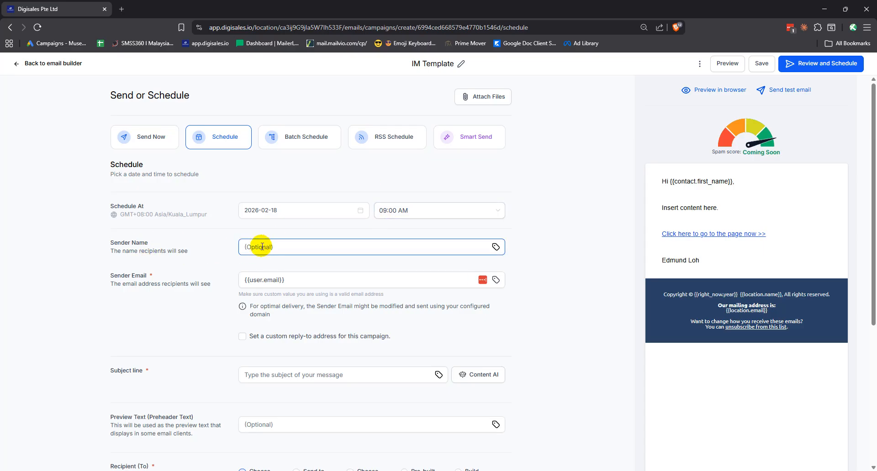
pyautogui.click(358, 250)
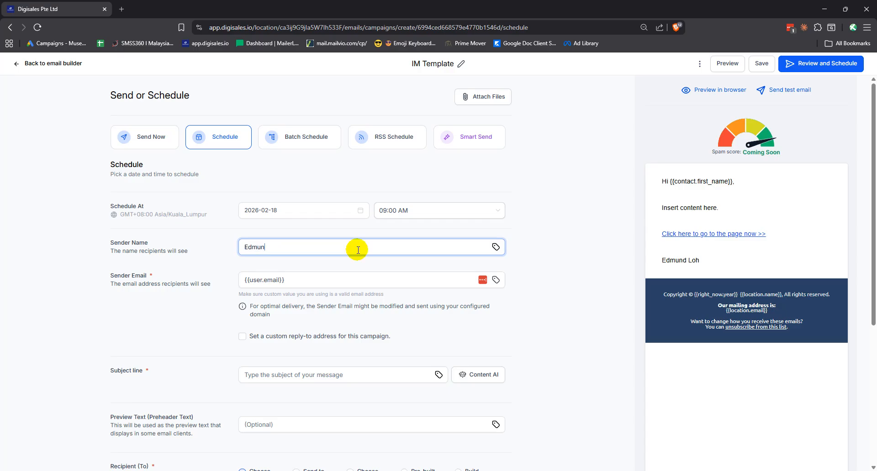
pyautogui.click(496, 248)
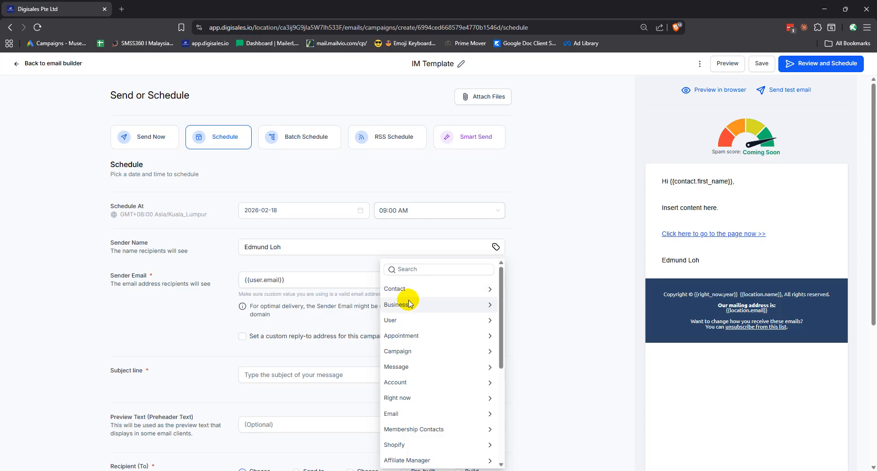
pyautogui.click(403, 290)
pyautogui.click(389, 285)
pyautogui.click(397, 304)
pyautogui.click(388, 286)
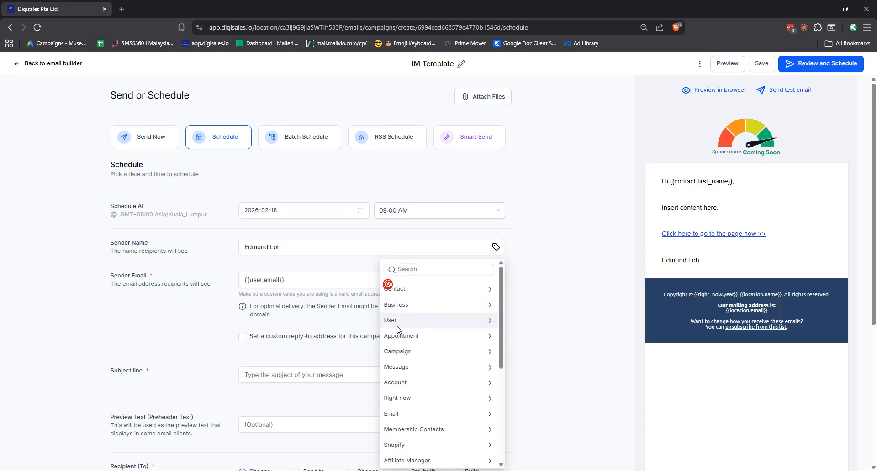
pyautogui.click(314, 264)
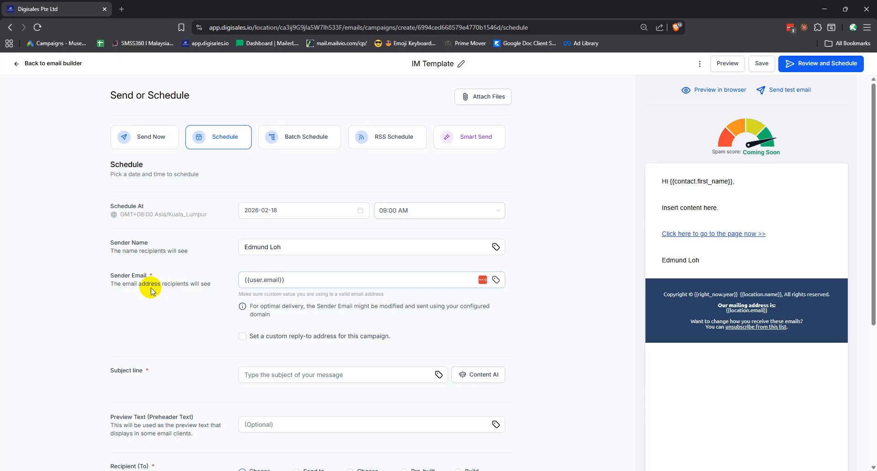
# Replace the {{user.email}} sender email with the company's support address.
pyautogui.click(283, 279)
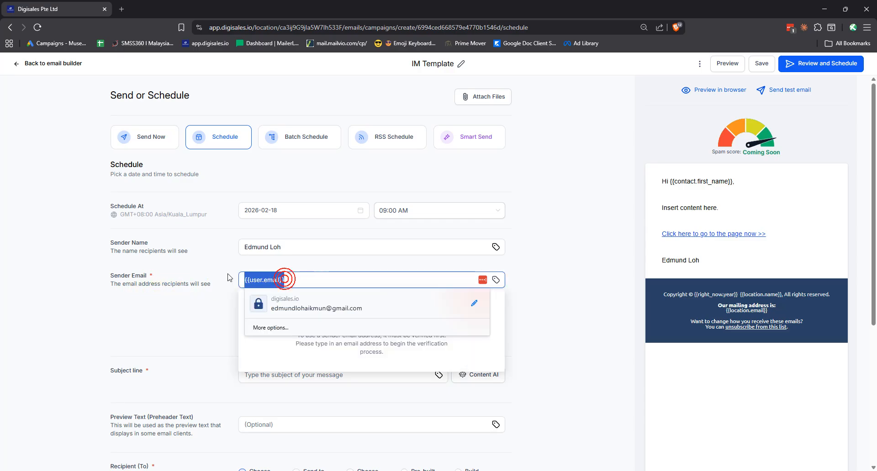
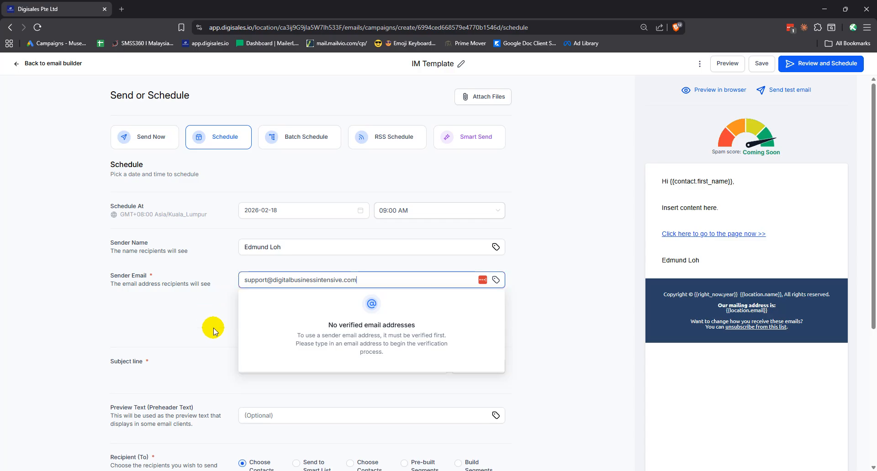
pyautogui.click(192, 321)
pyautogui.click(357, 281)
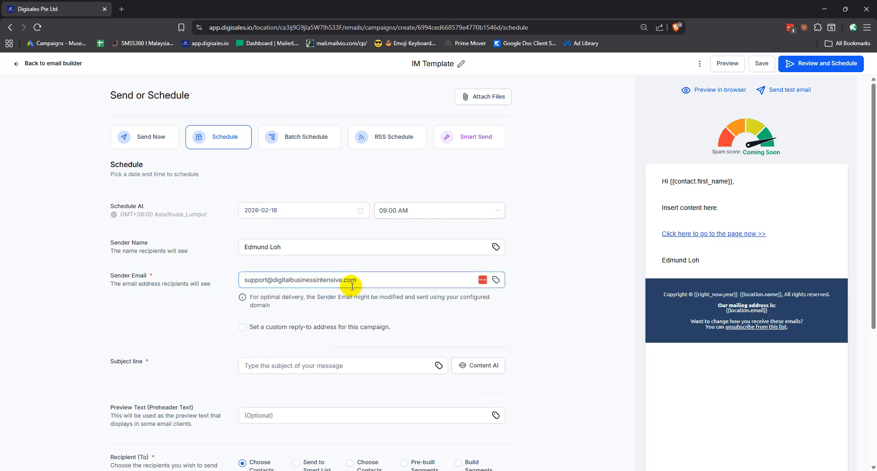
pyautogui.scroll(-1, 265, 301)
pyautogui.click(333, 320)
# Enter the subject line 'Your name is on the Epstein Files'.
pyautogui.scroll(-2, 347, 292)
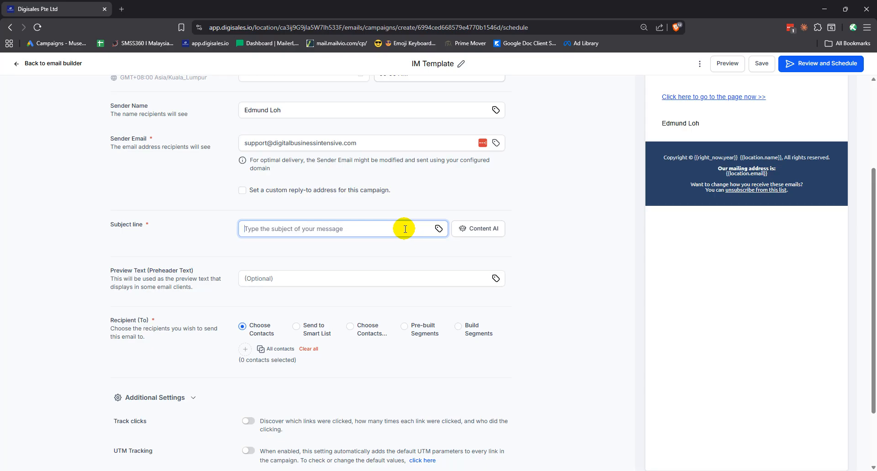
pyautogui.write('Th')
pyautogui.press('BackSpace')
pyautogui.write('Y')
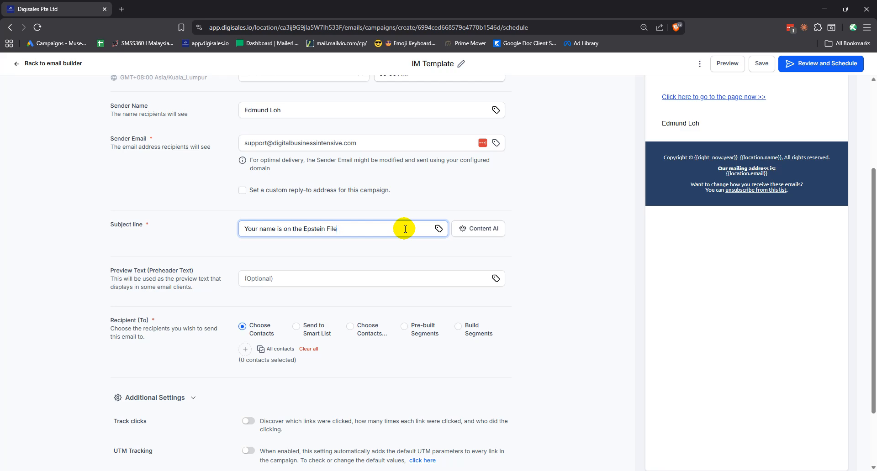
pyautogui.click(307, 245)
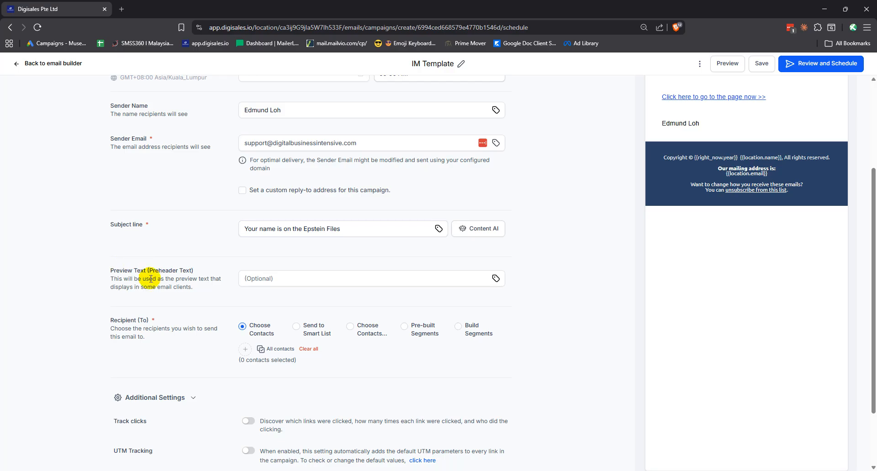
# Enter 'Preview line here.' as the preview text.
pyautogui.click(255, 278)
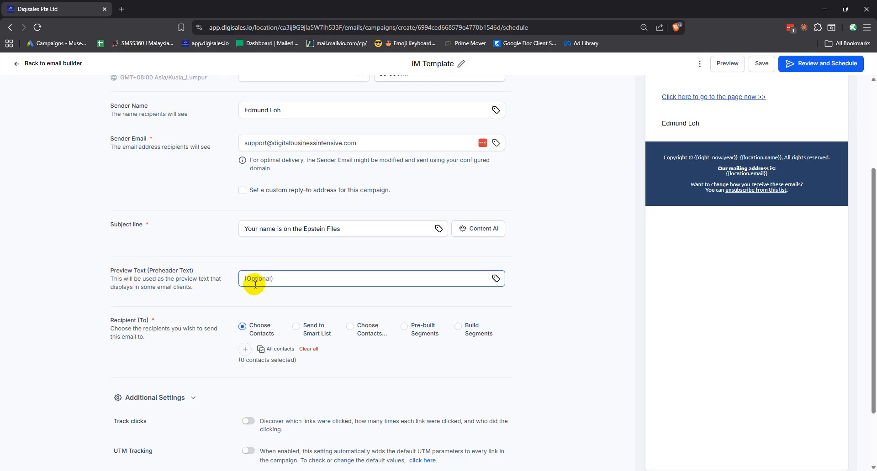
pyautogui.click(270, 280)
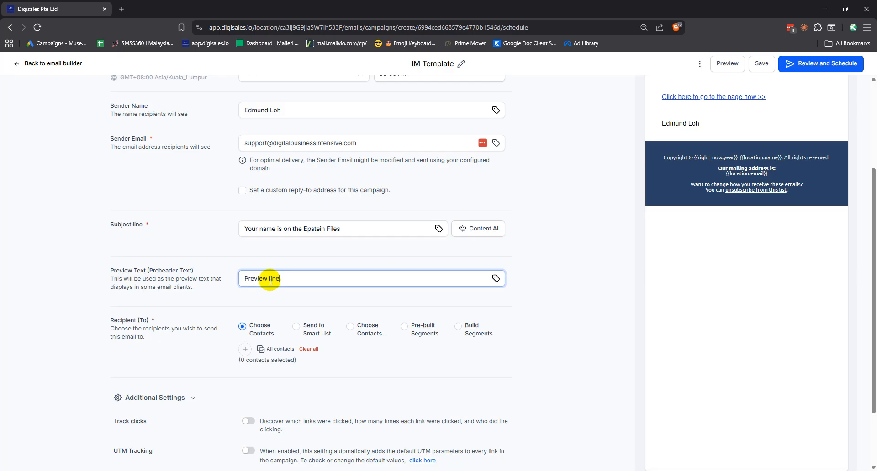
pyautogui.click(255, 262)
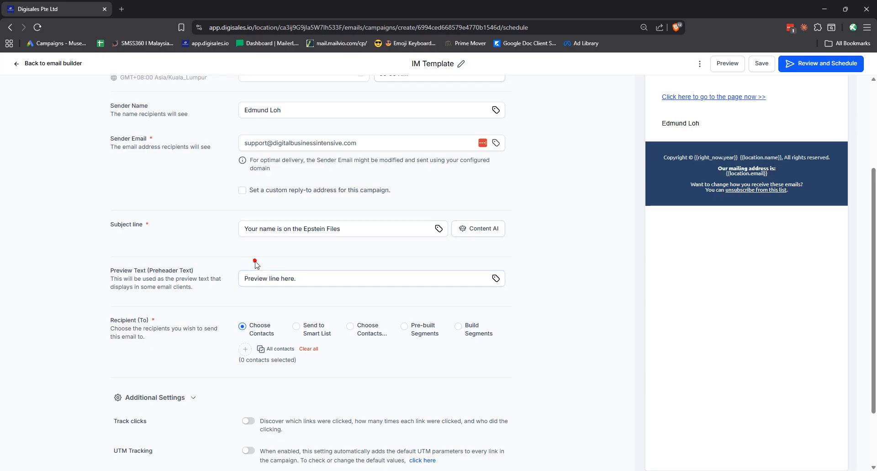
# Try the Tags, Segment and Custom Segment recipient options without keeping any.
pyautogui.scroll(-1, 158, 319)
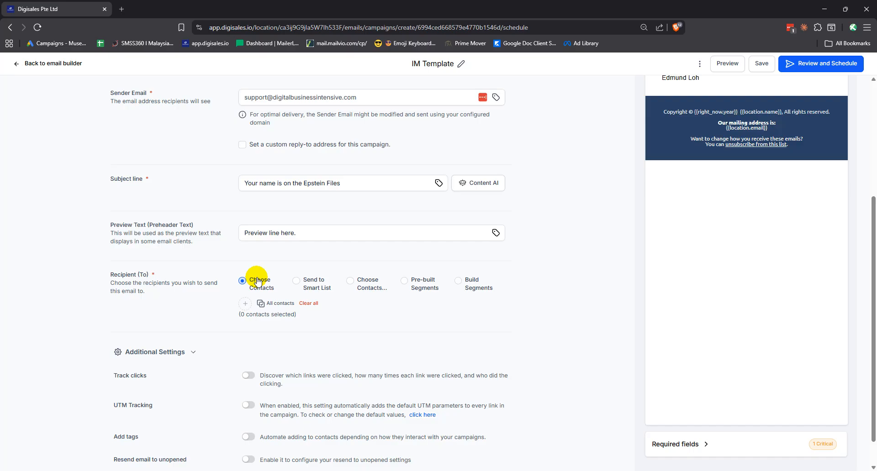
pyautogui.click(350, 282)
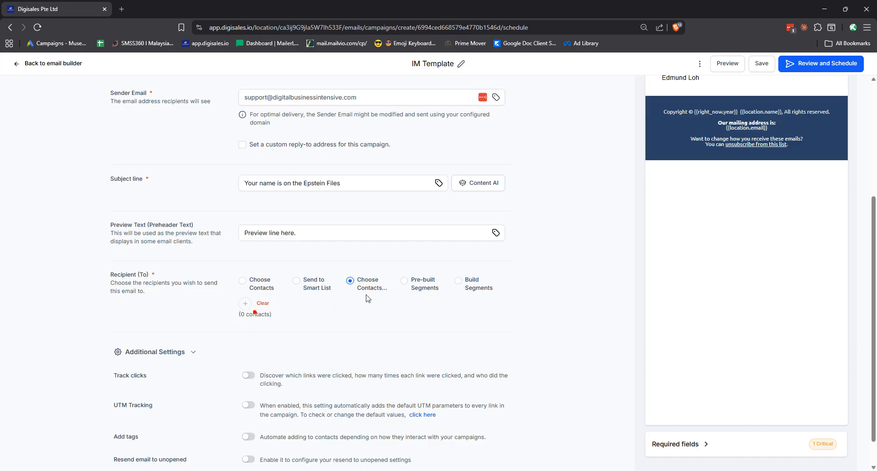
pyautogui.click(403, 281)
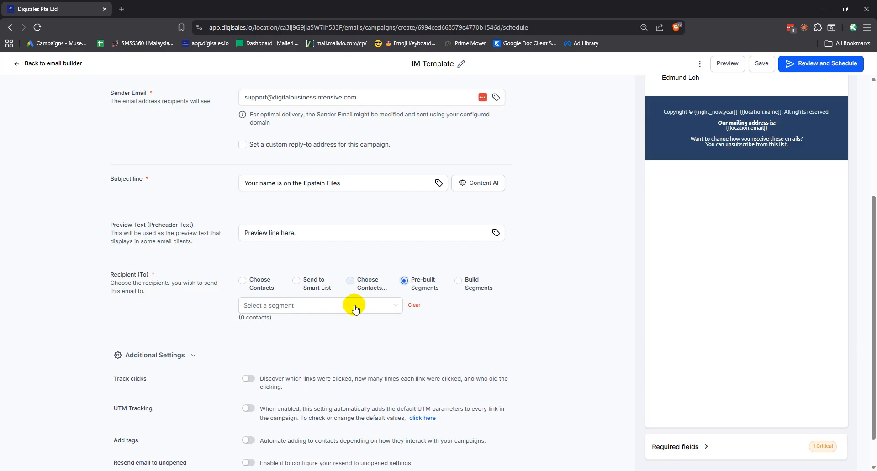
pyautogui.click(353, 306)
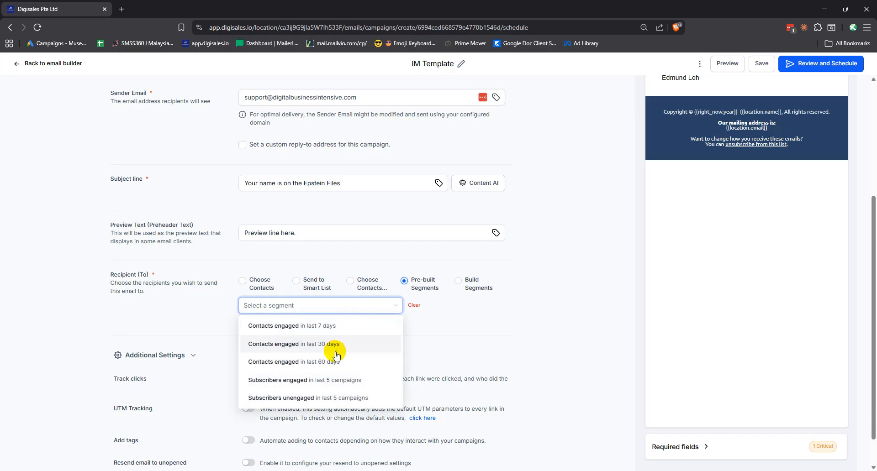
pyautogui.click(470, 307)
pyautogui.click(450, 291)
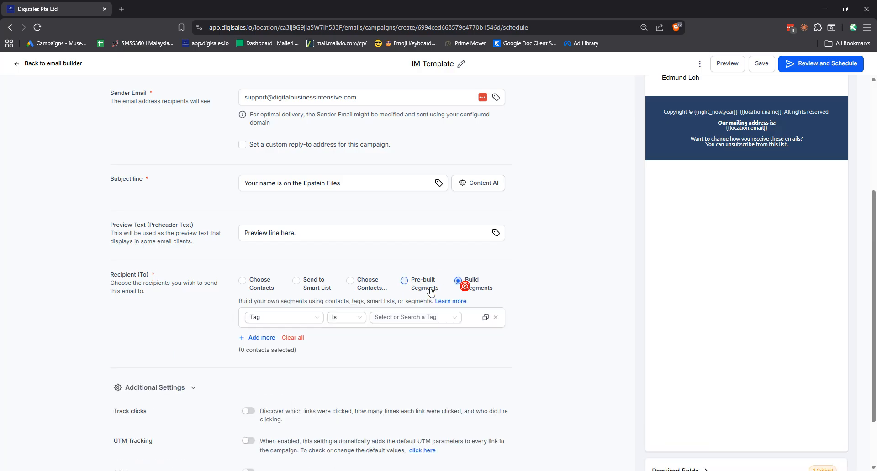
pyautogui.click(368, 284)
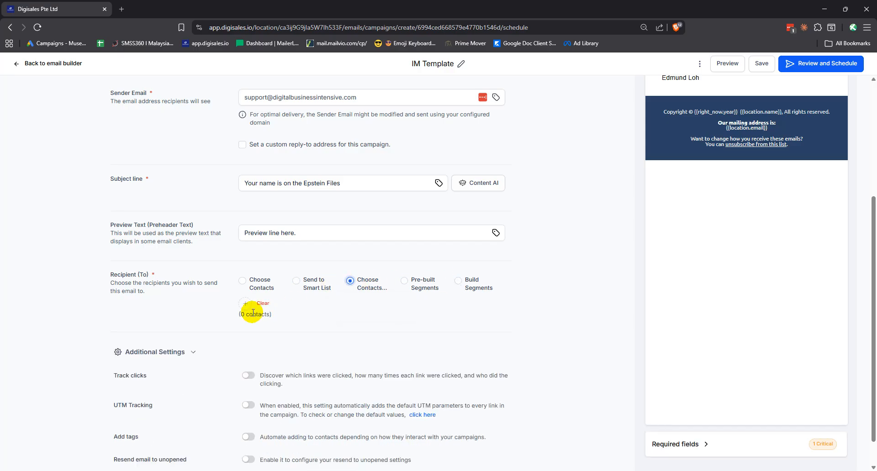
# Switch recipients to Choose Contacts and add your own contact.
pyautogui.click(250, 282)
pyautogui.click(240, 242)
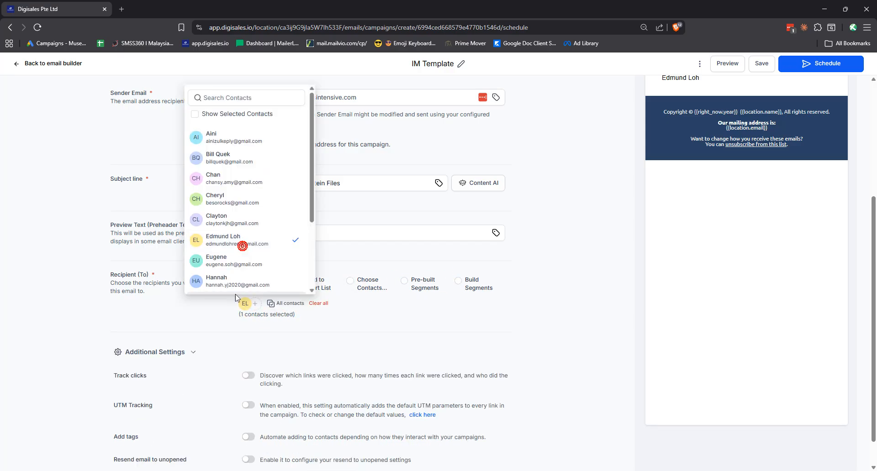
pyautogui.click(250, 303)
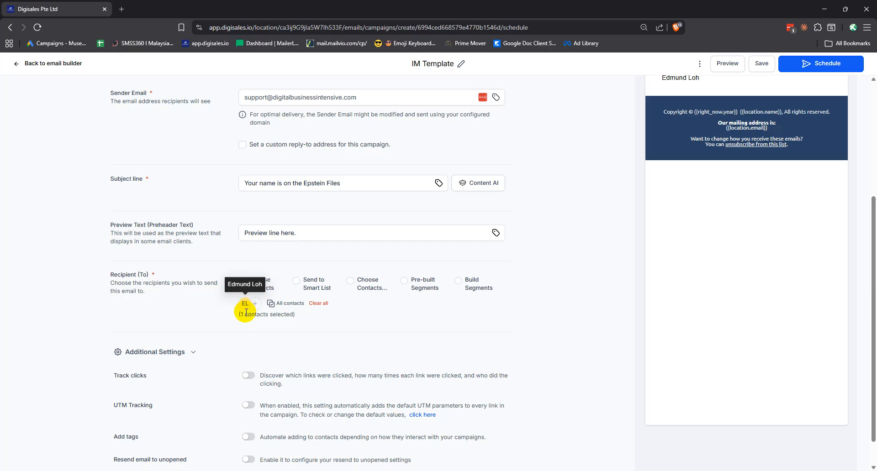
# Switch on Track clicks and UTM Tracking in Additional Settings, then return to the top.
pyautogui.scroll(-1, 196, 309)
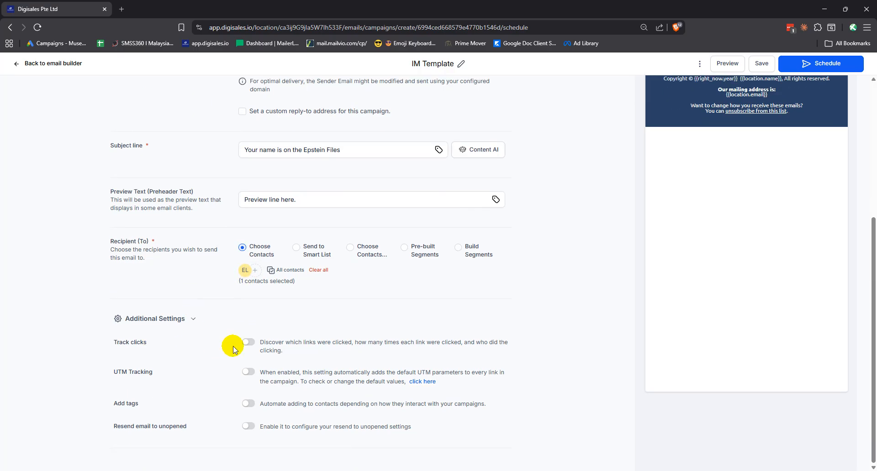
pyautogui.click(251, 345)
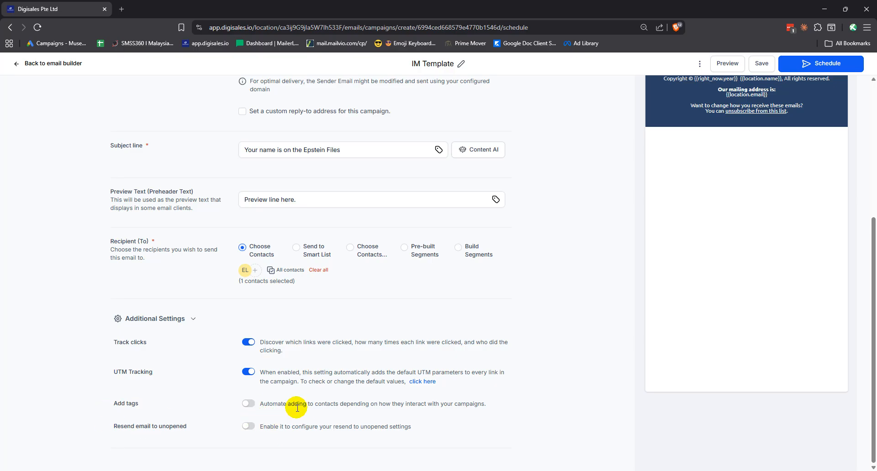
pyautogui.scroll(5, 297, 408)
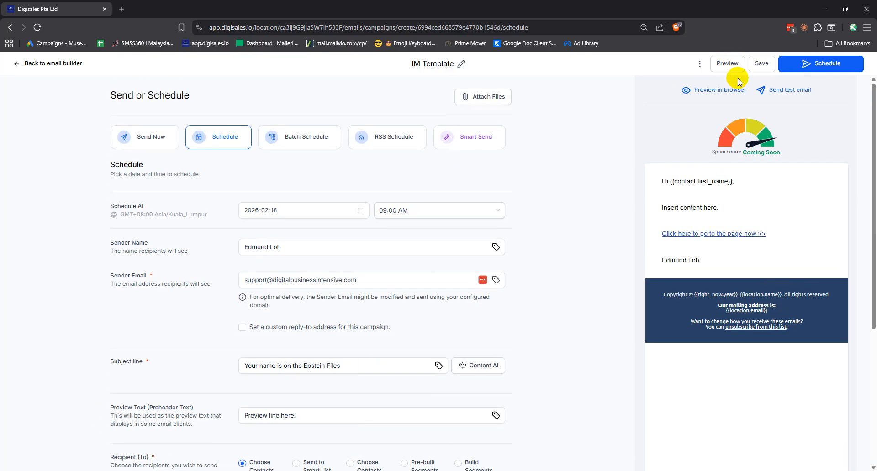
pyautogui.moveTo(716, 211)
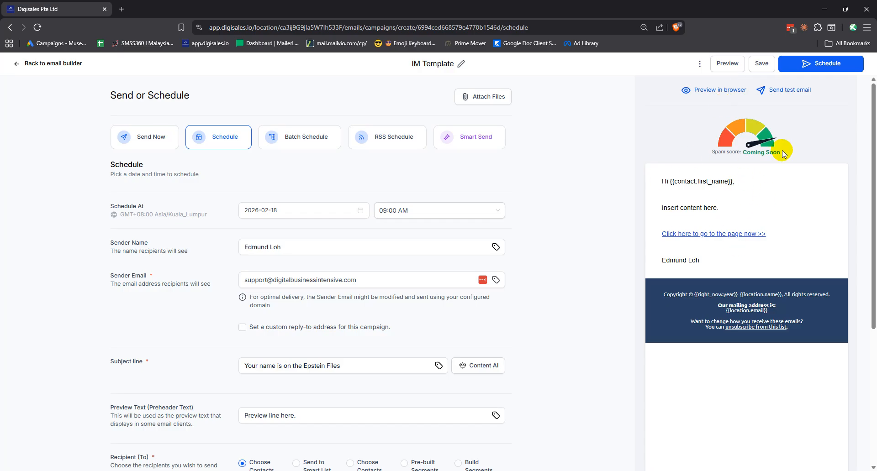
# Send the test email from the Send test email panel and close the Email sent notice.
pyautogui.click(782, 96)
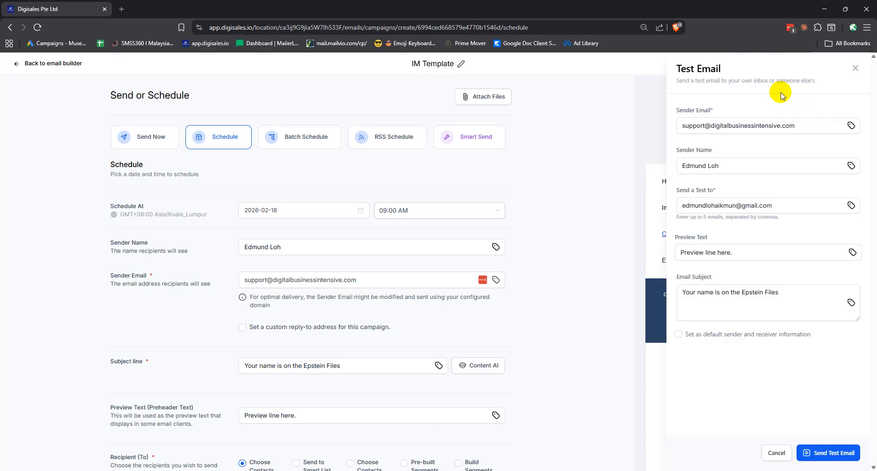
pyautogui.click(817, 457)
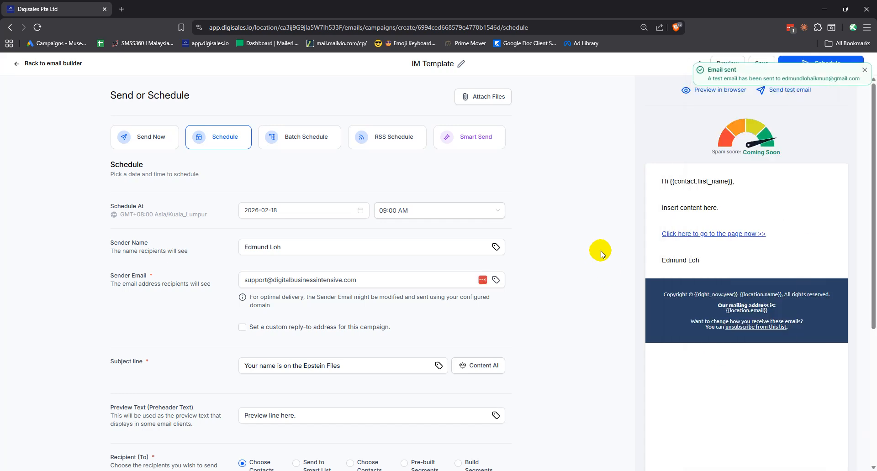
pyautogui.click(865, 71)
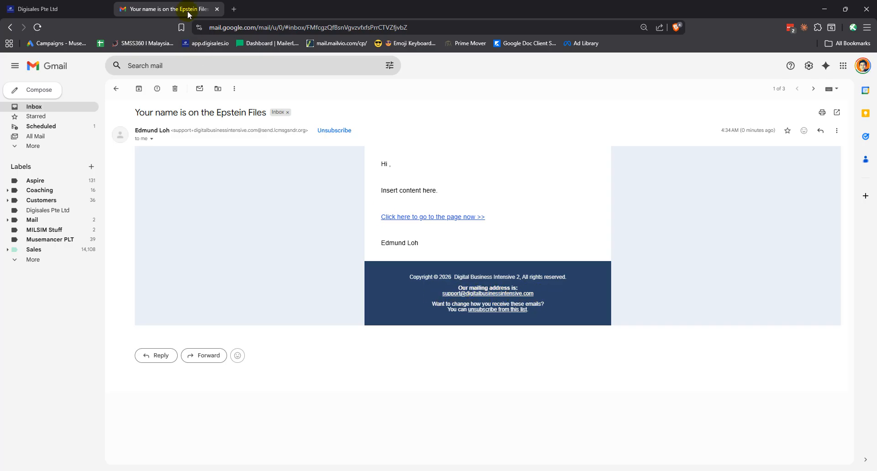
# Close the Gmail tab after checking the test email, then click Schedule in Digisales.
pyautogui.click(218, 9)
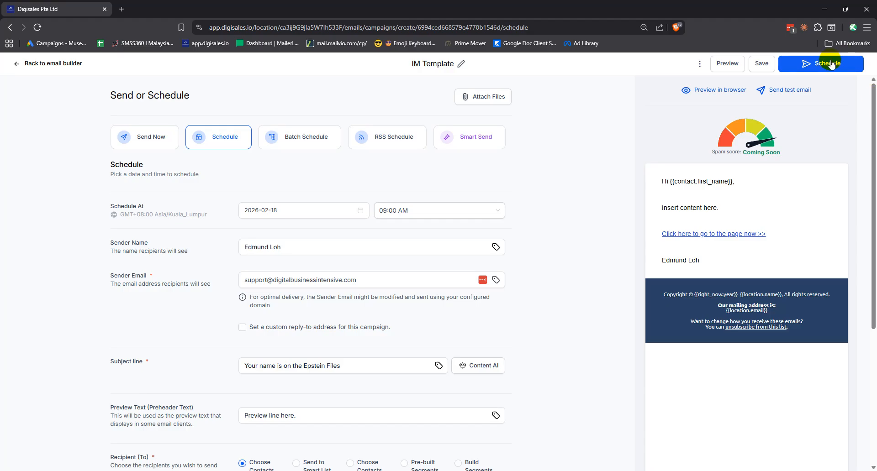
pyautogui.click(817, 69)
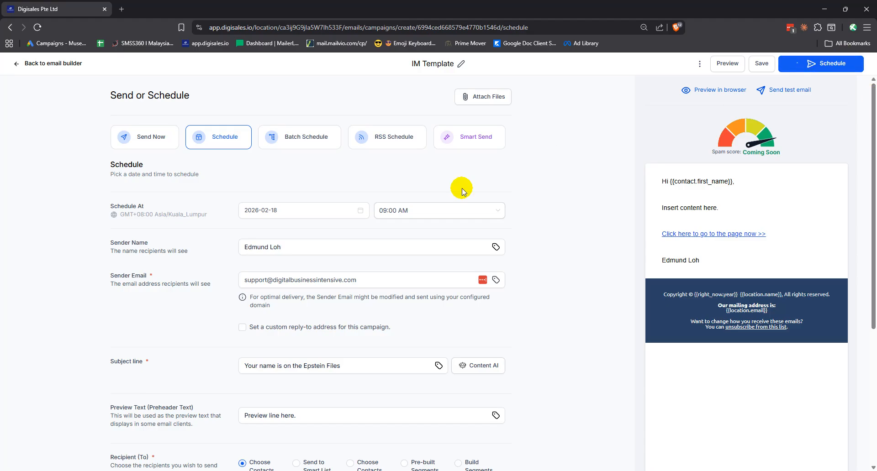